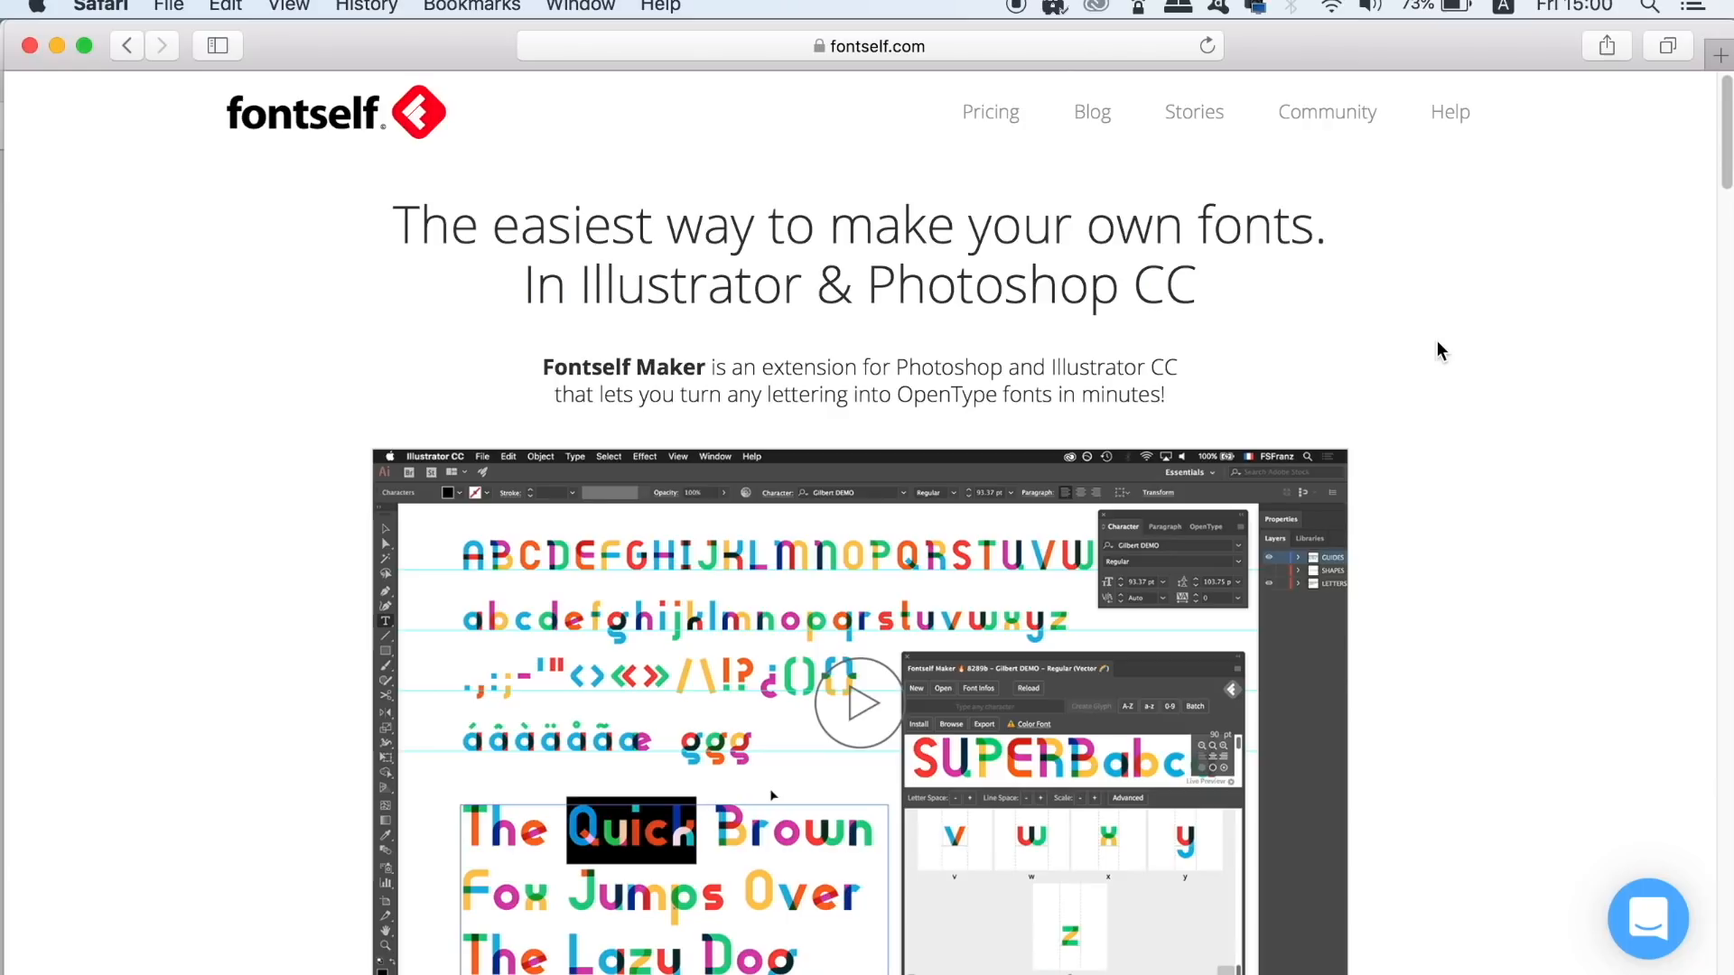
- Open the Fontself store page and check the CC version required for the Illustrator edition in the comparison table
click(1725, 129)
drag(1726, 130, 1725, 198)
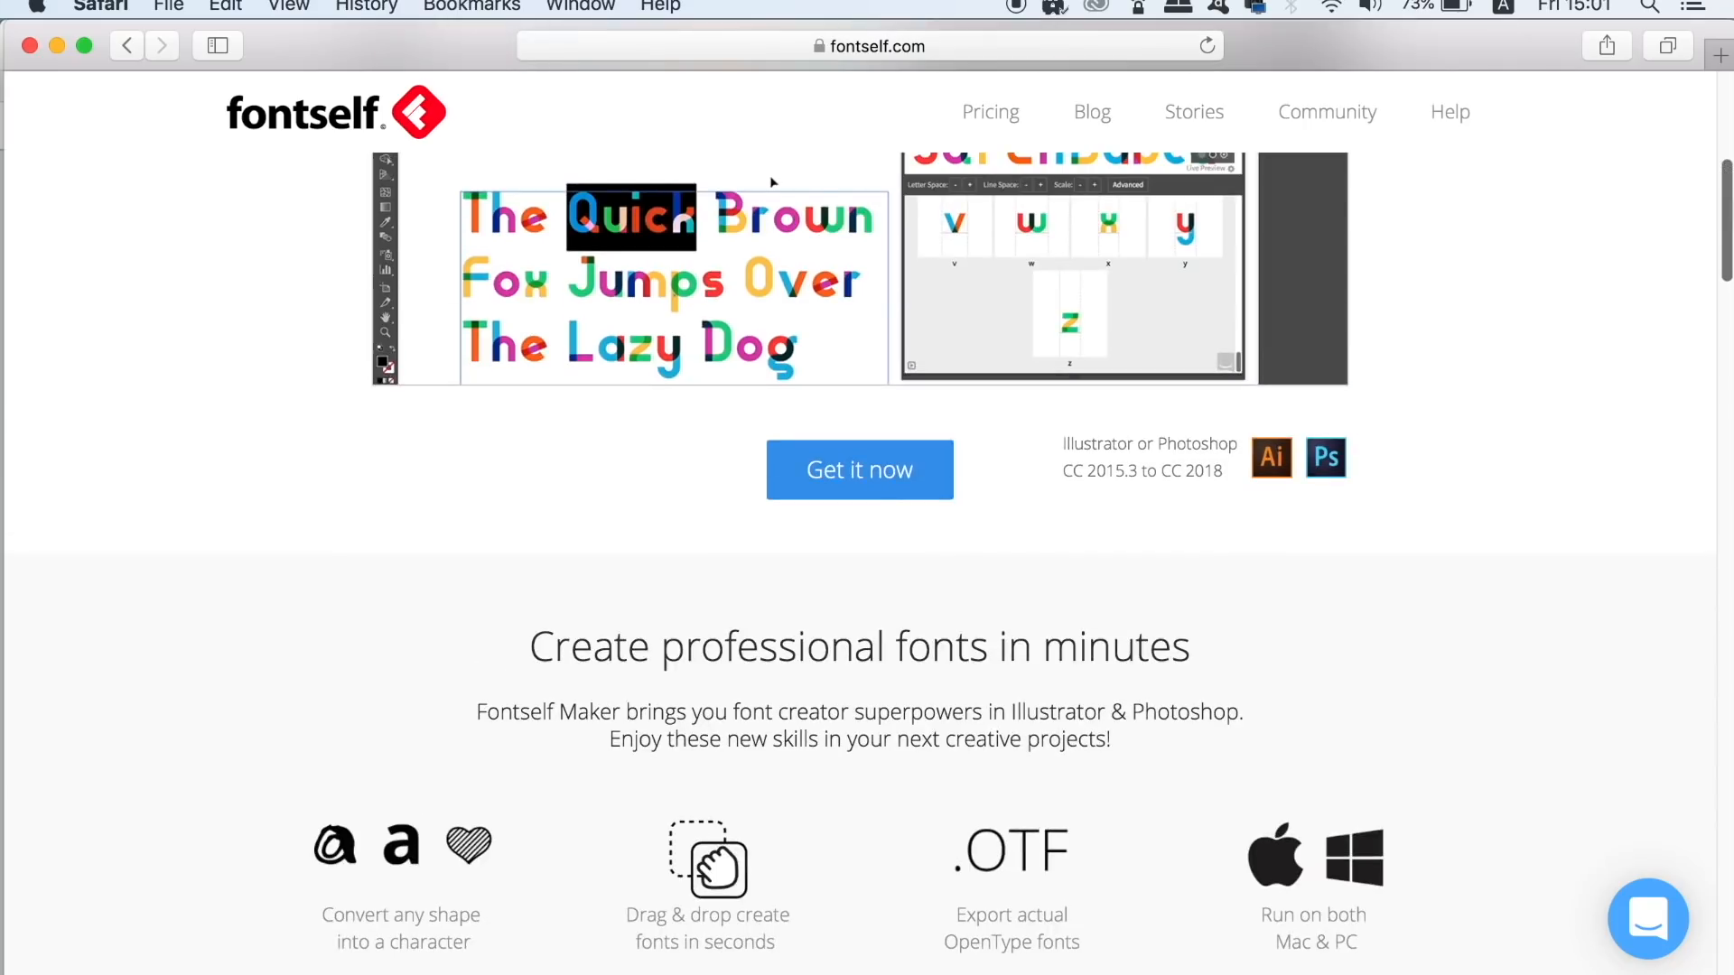
click(853, 477)
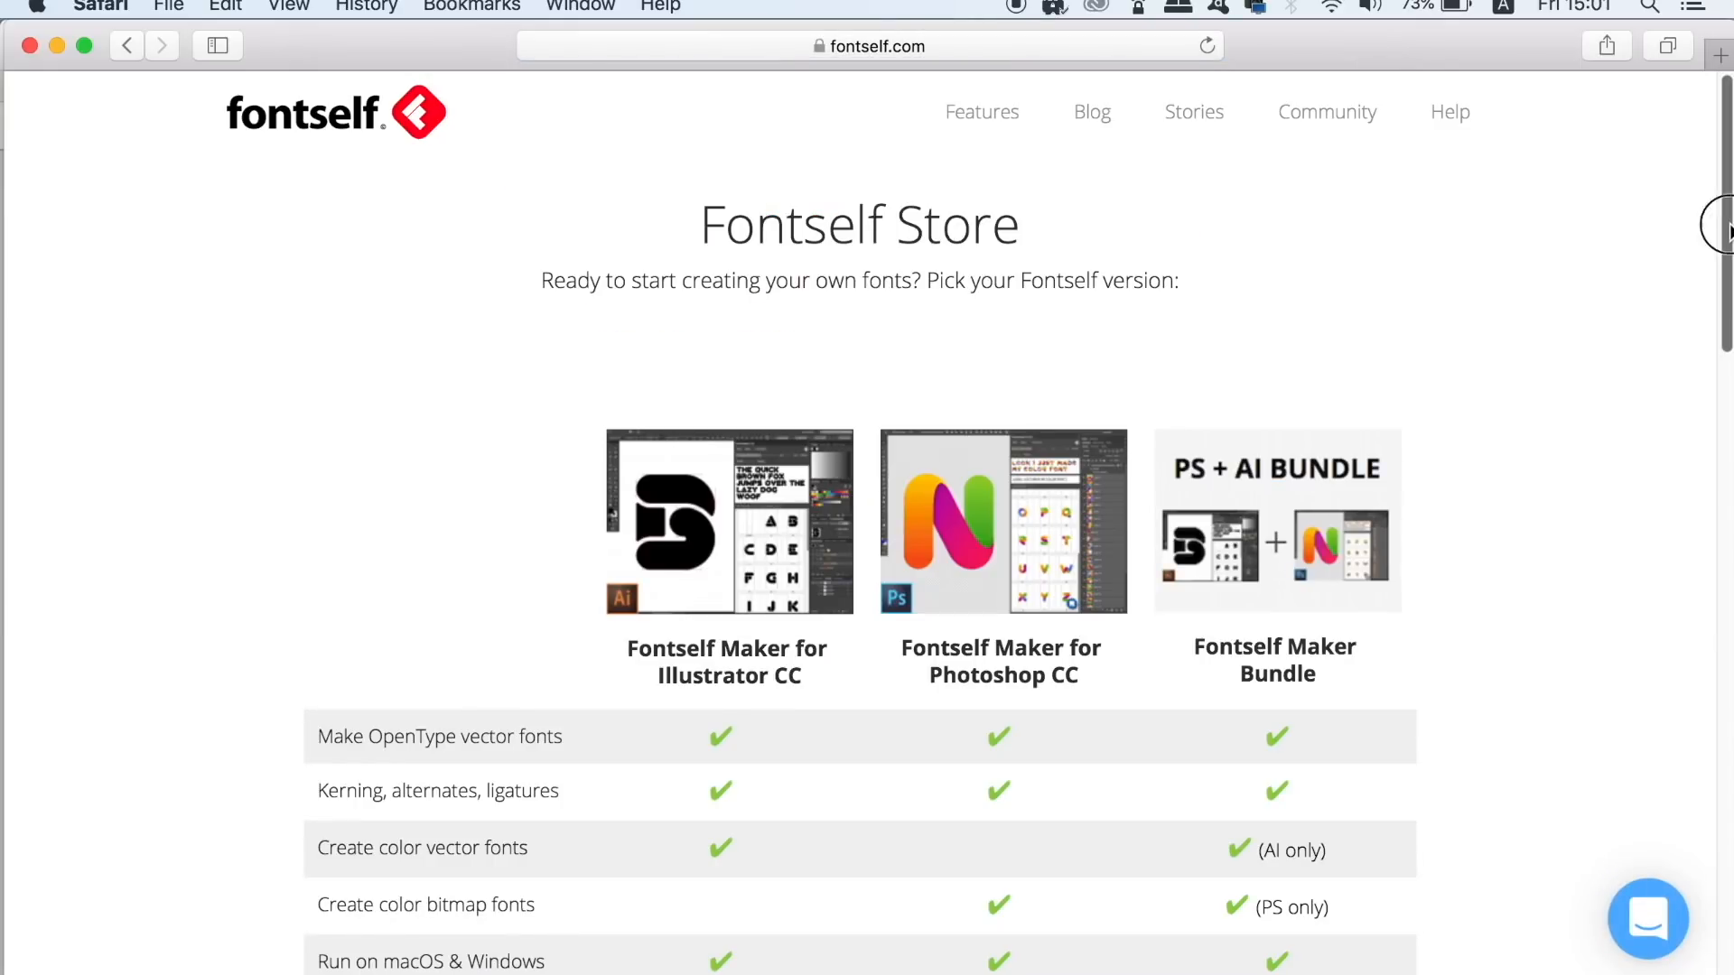
drag(1726, 225, 1716, 341)
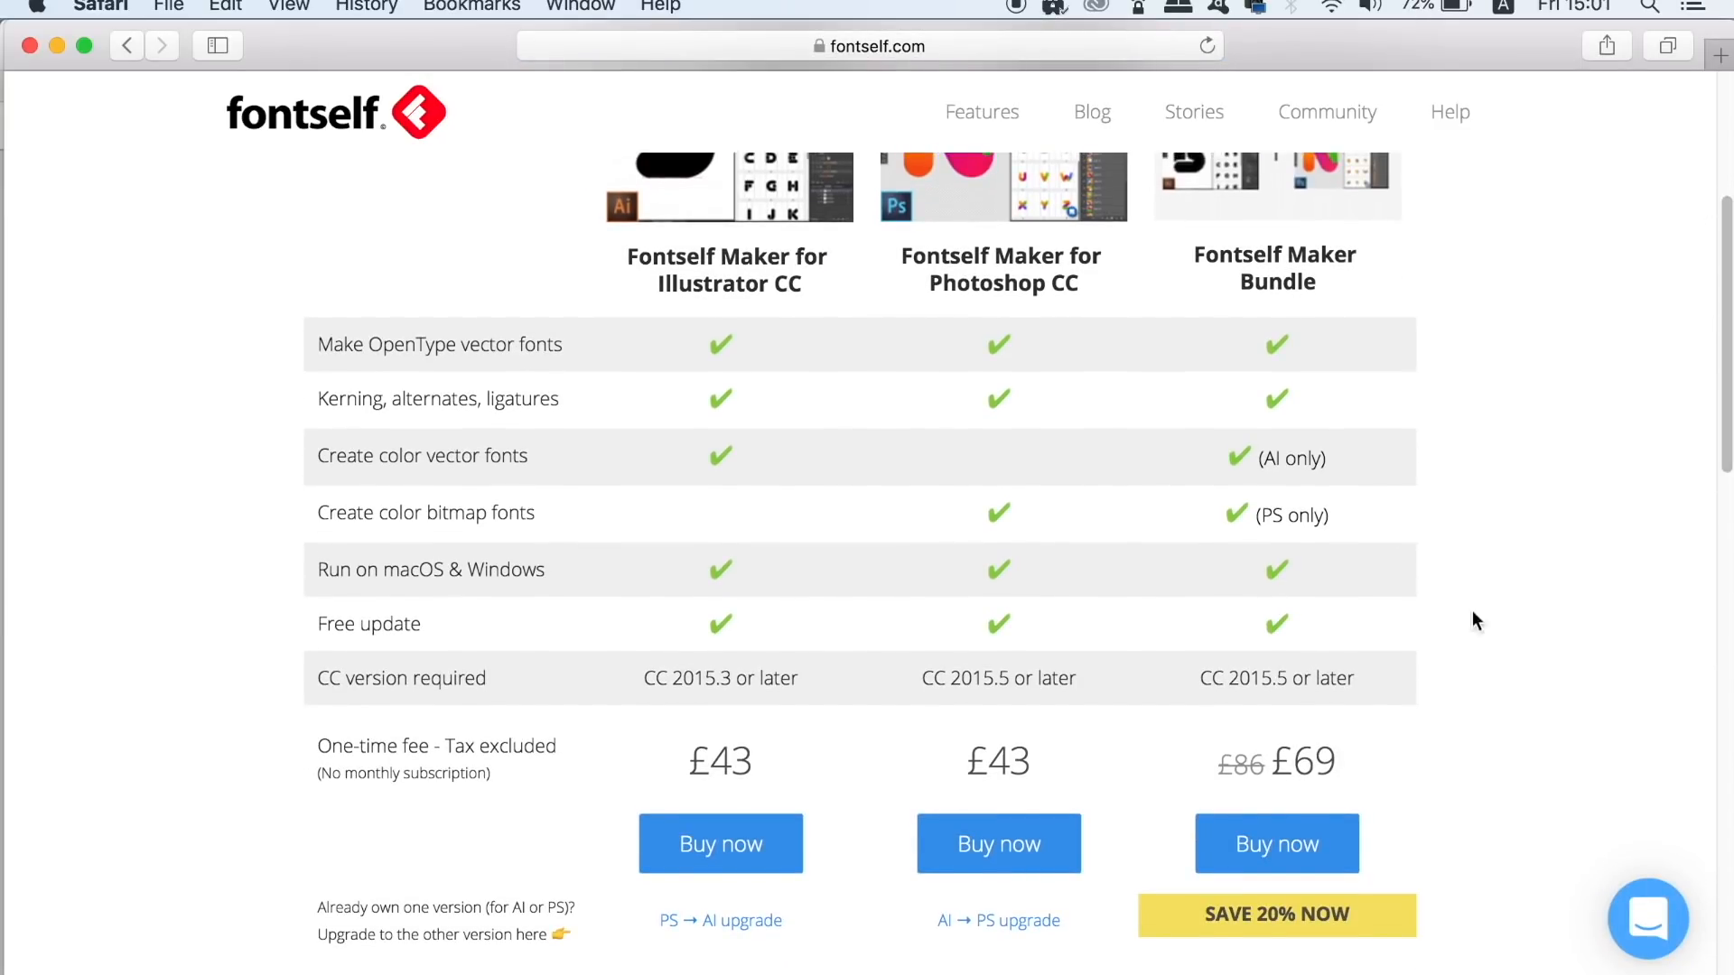
scroll(849, 901, down, 1)
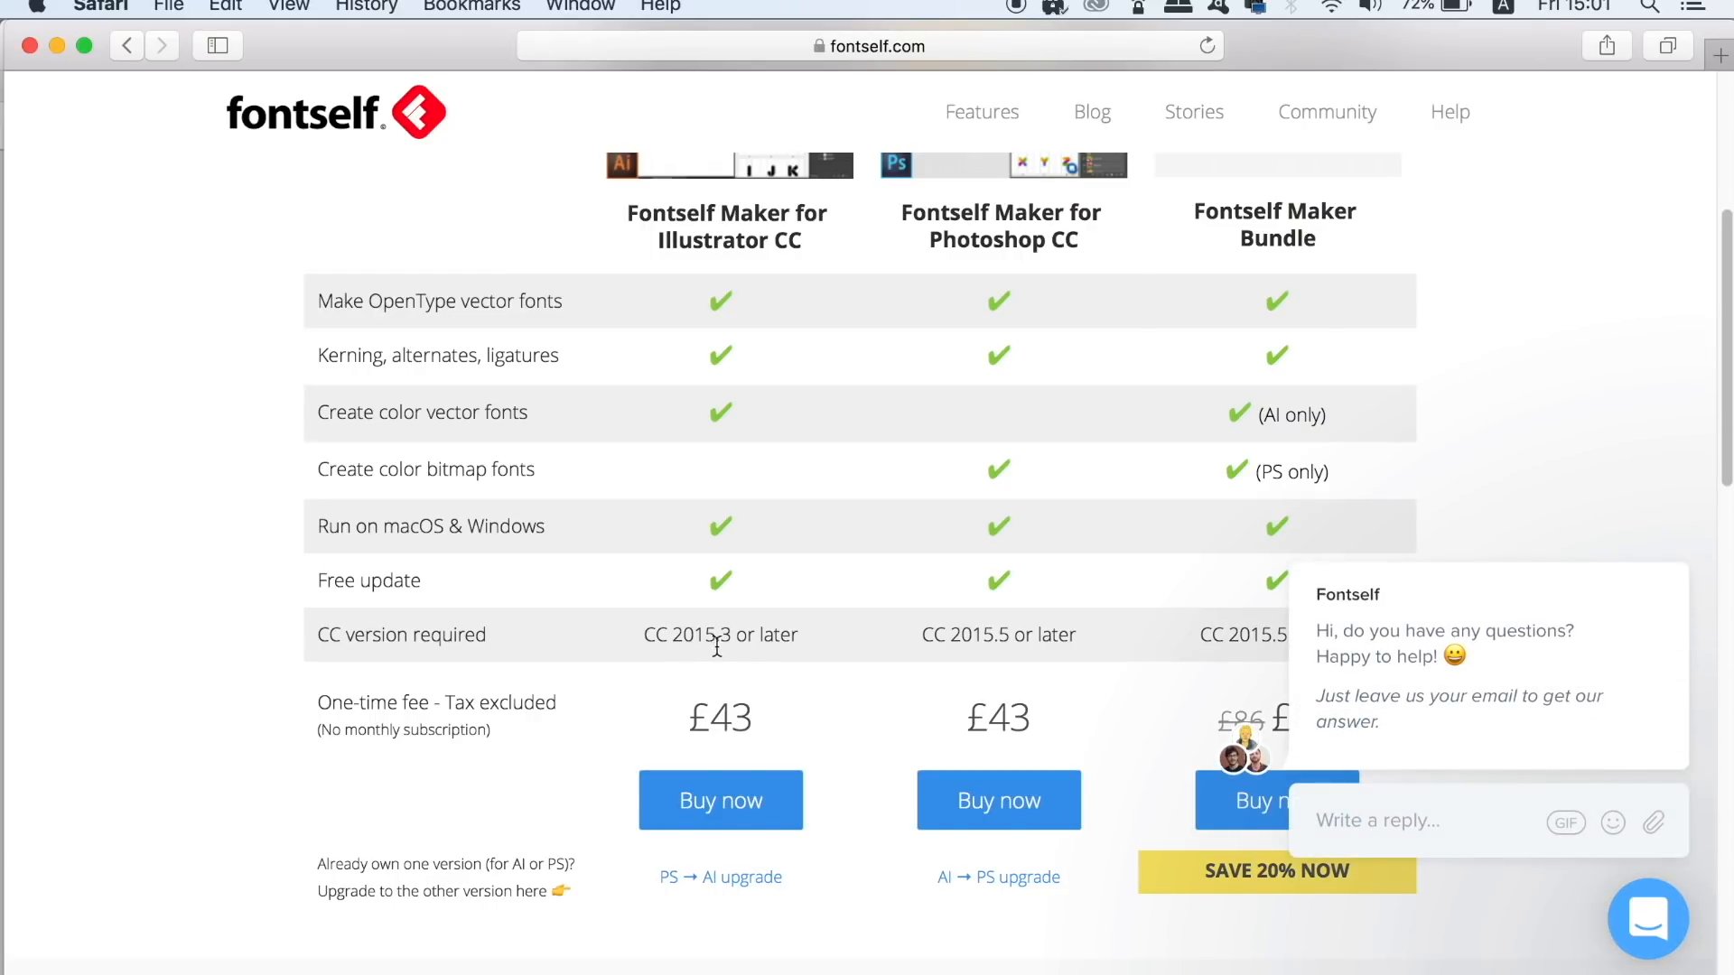
click(791, 635)
drag(791, 634, 639, 631)
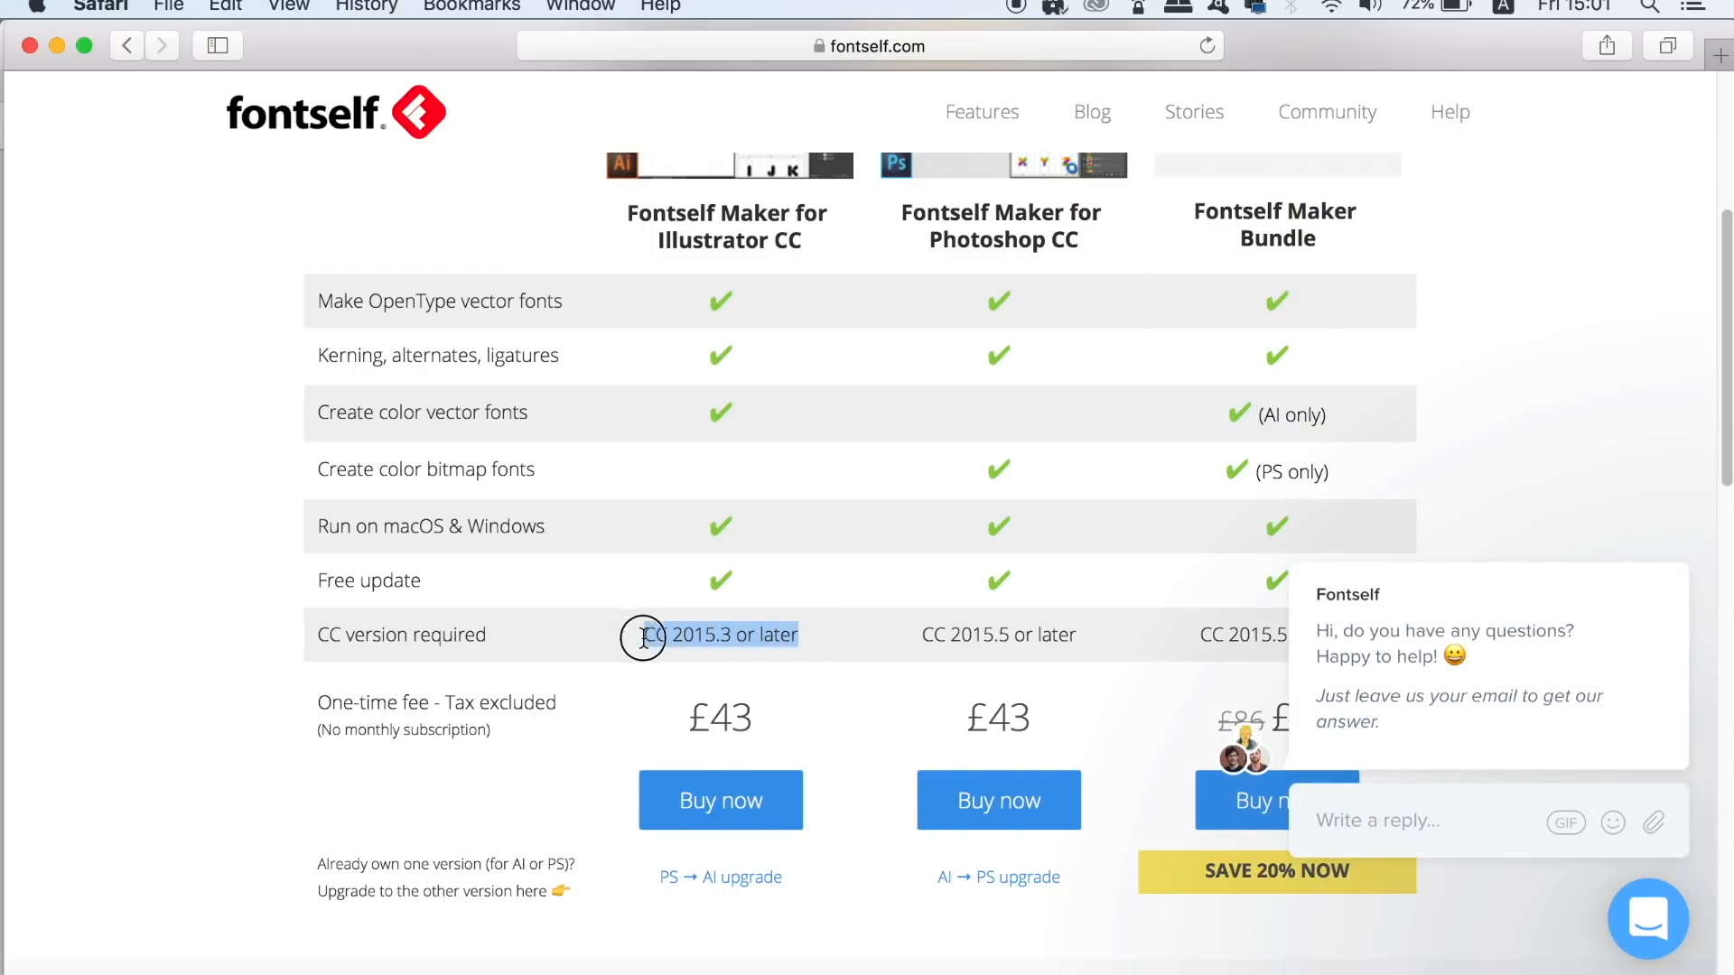
click(818, 718)
click(1670, 540)
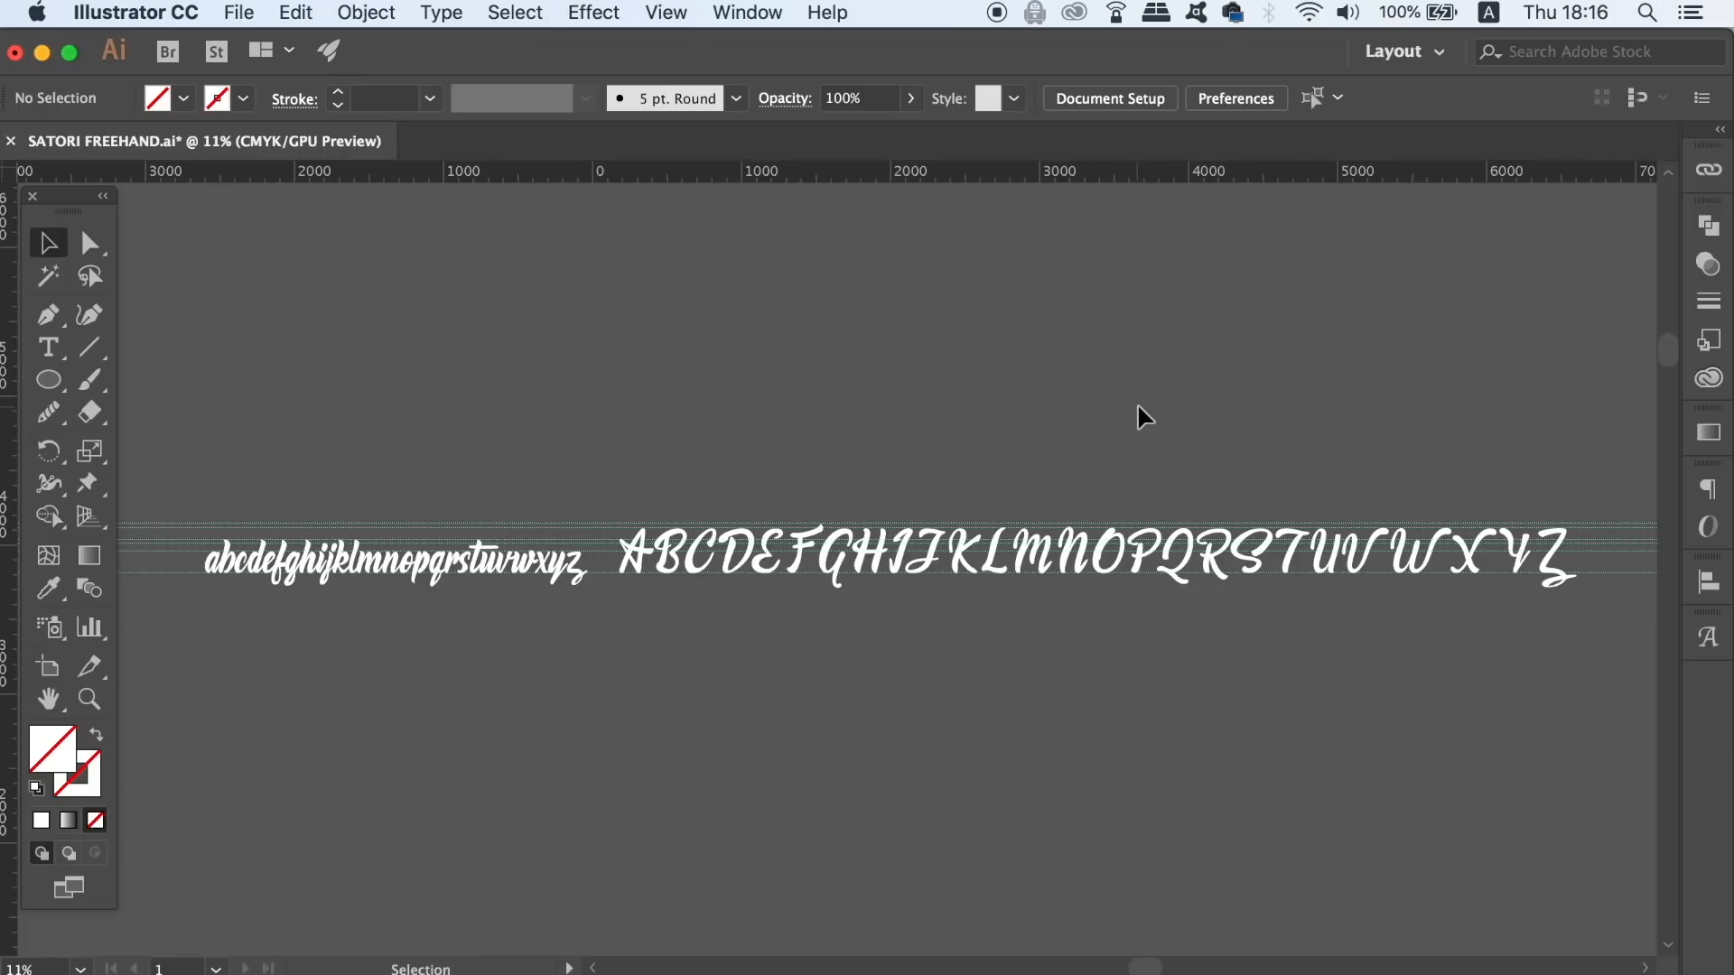
- Open the Fontself Maker 2.3.0 extension and place its window clear of the lowercase lettering
key(super+equal)
key(super+equal)
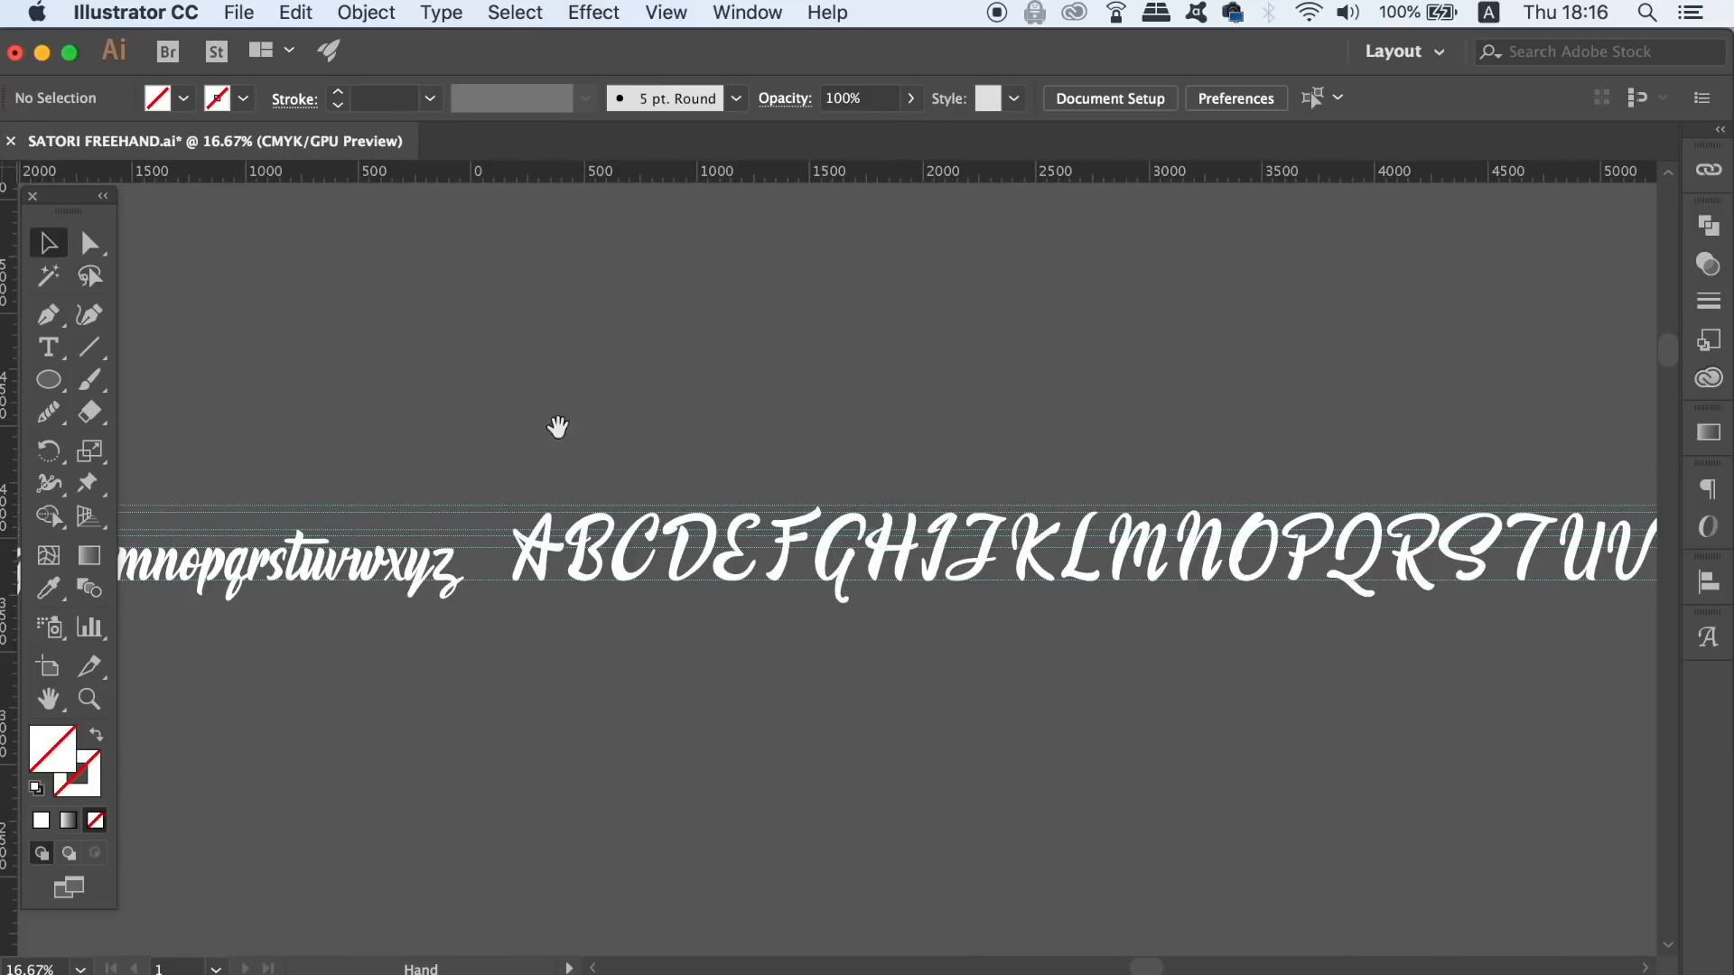
drag(561, 425, 975, 430)
key(super+equal)
key(super+equal)
drag(763, 578, 1323, 578)
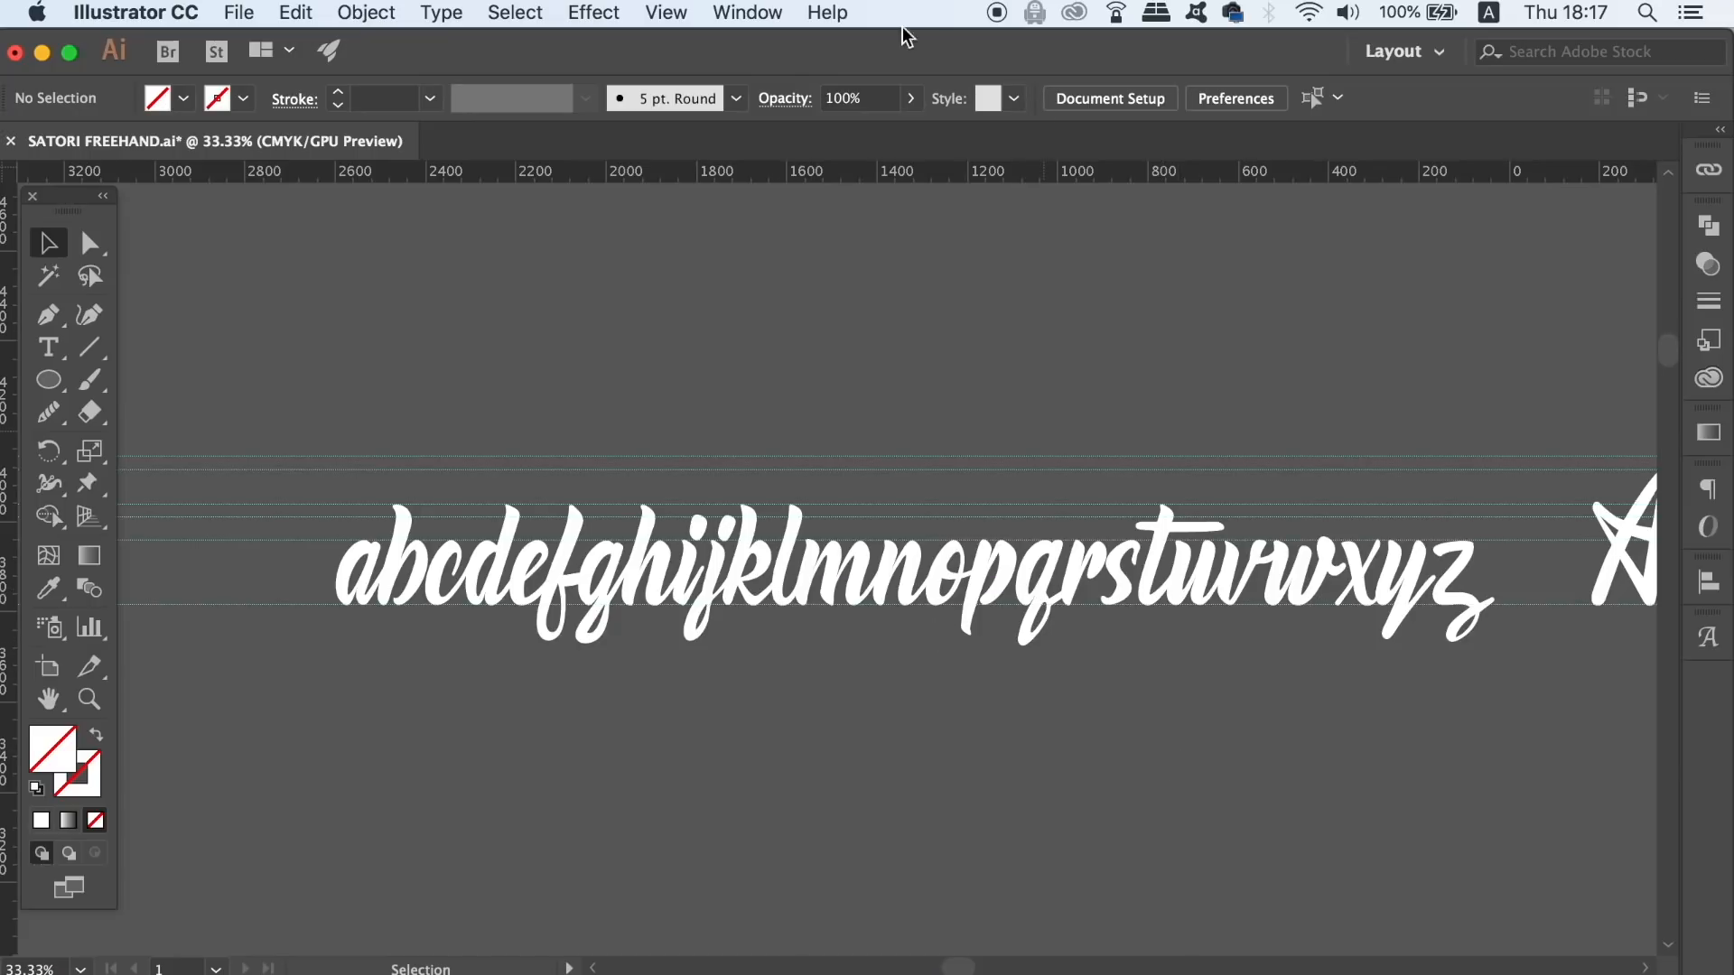
click(738, 9)
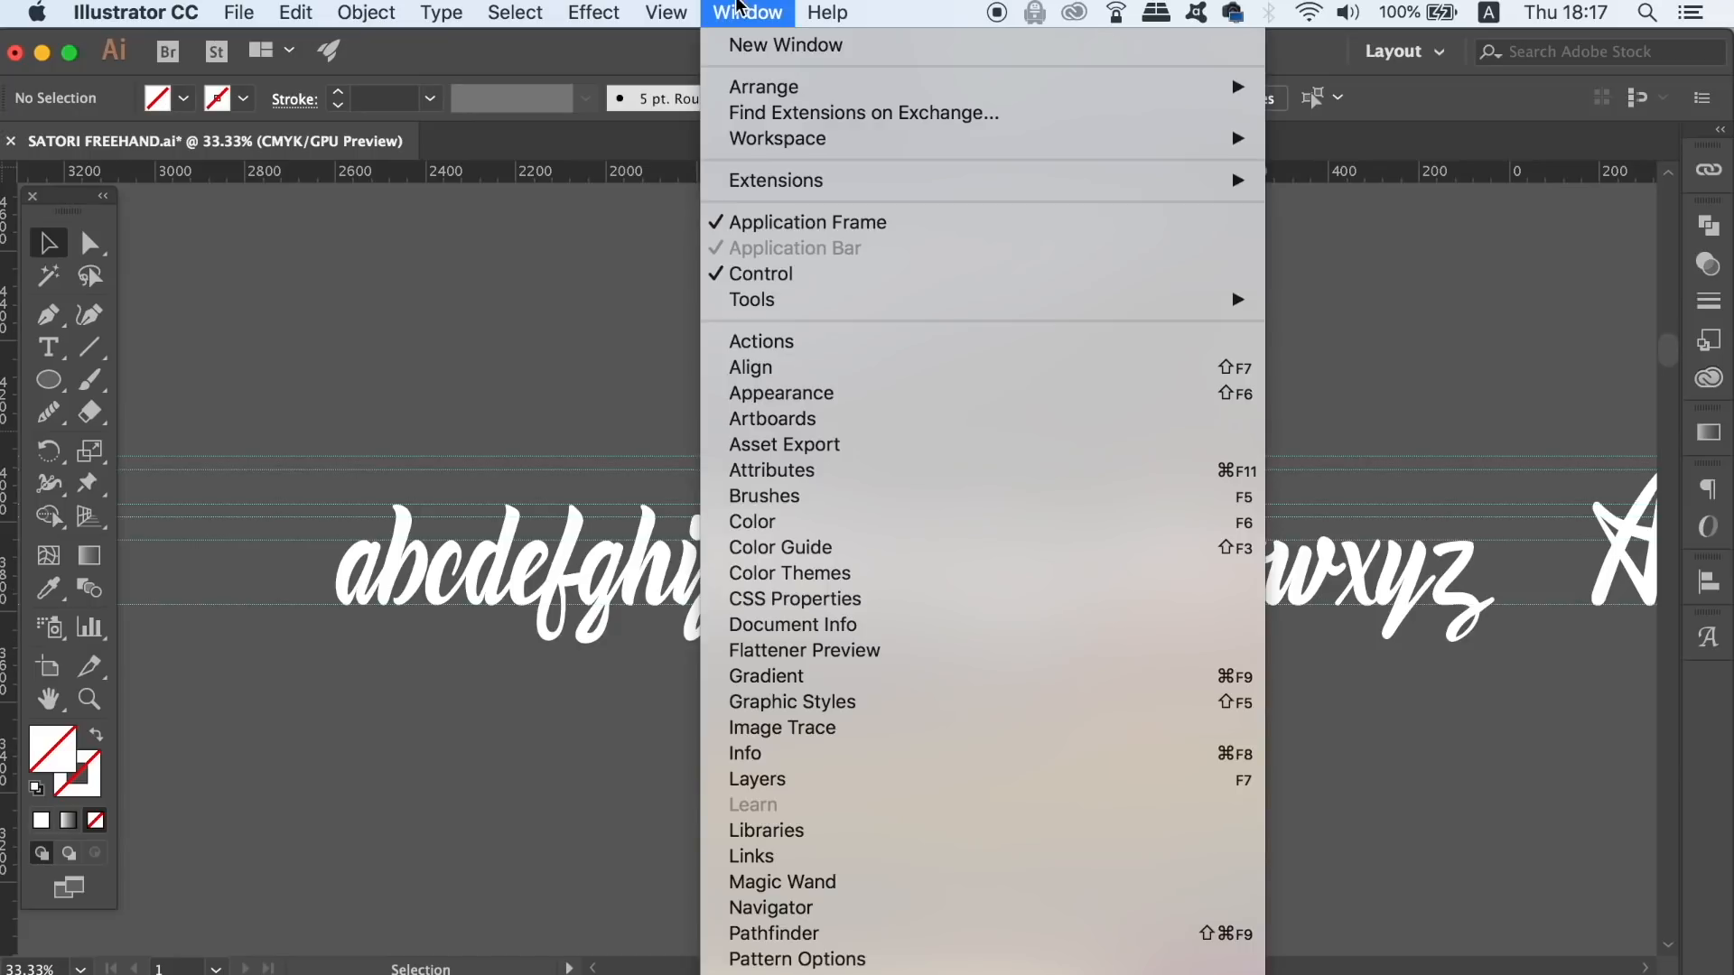
mouse_move(1033, 173)
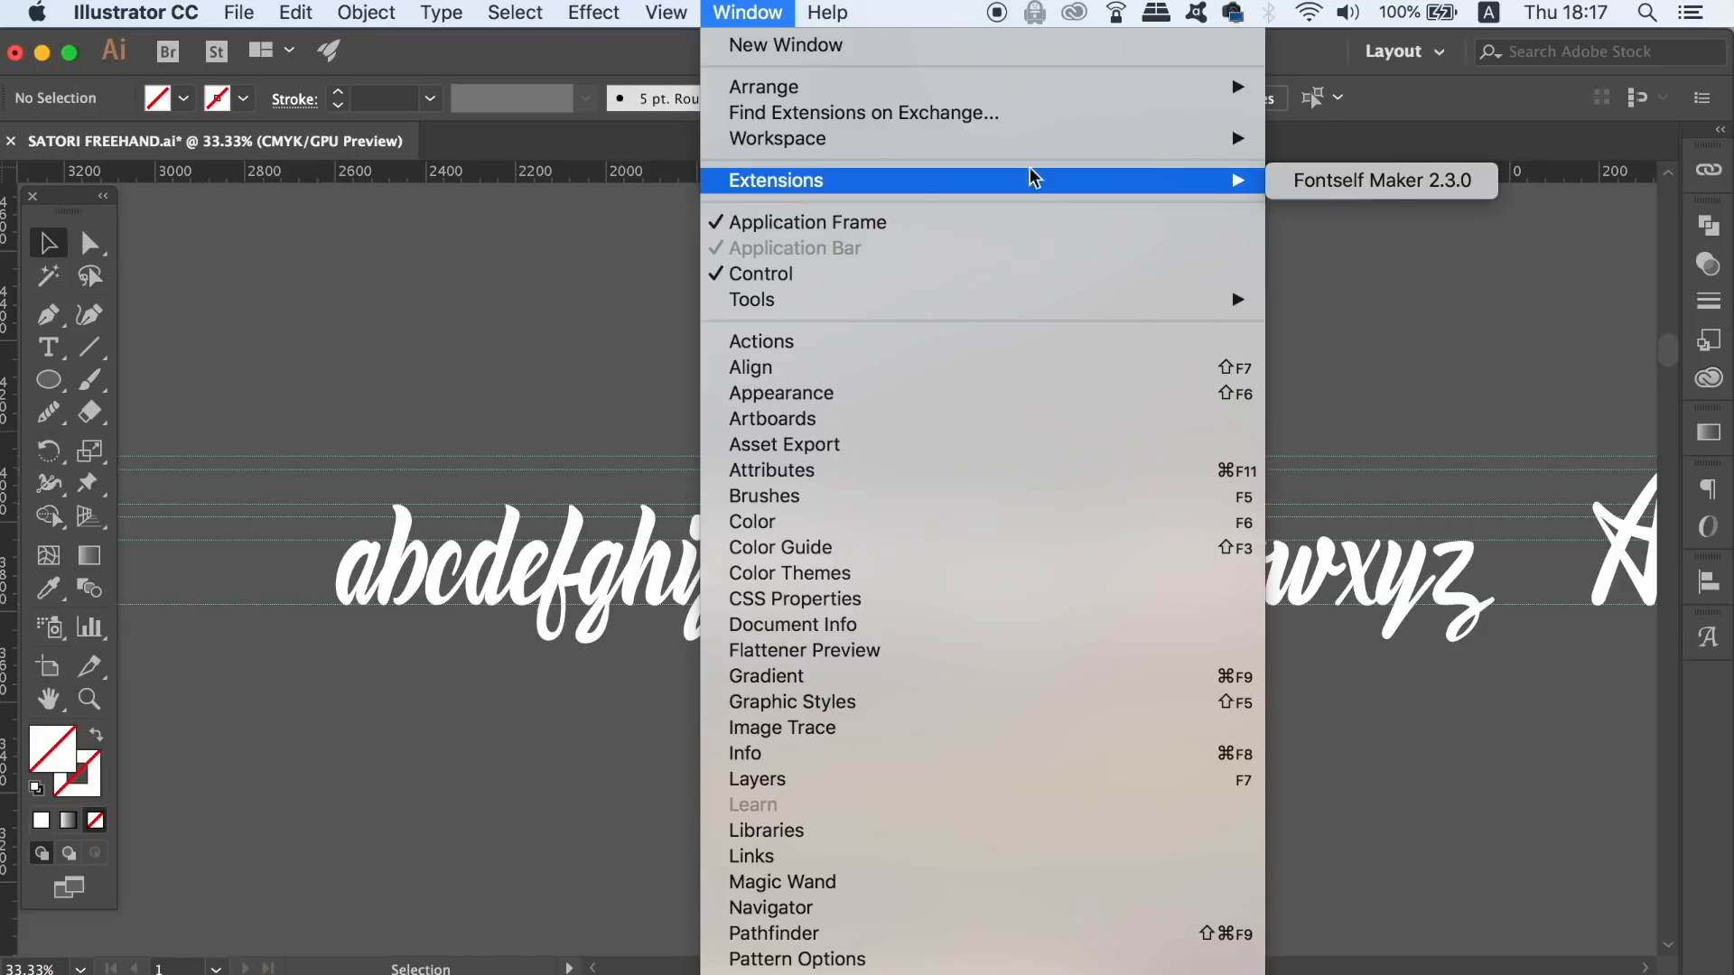
click(1406, 183)
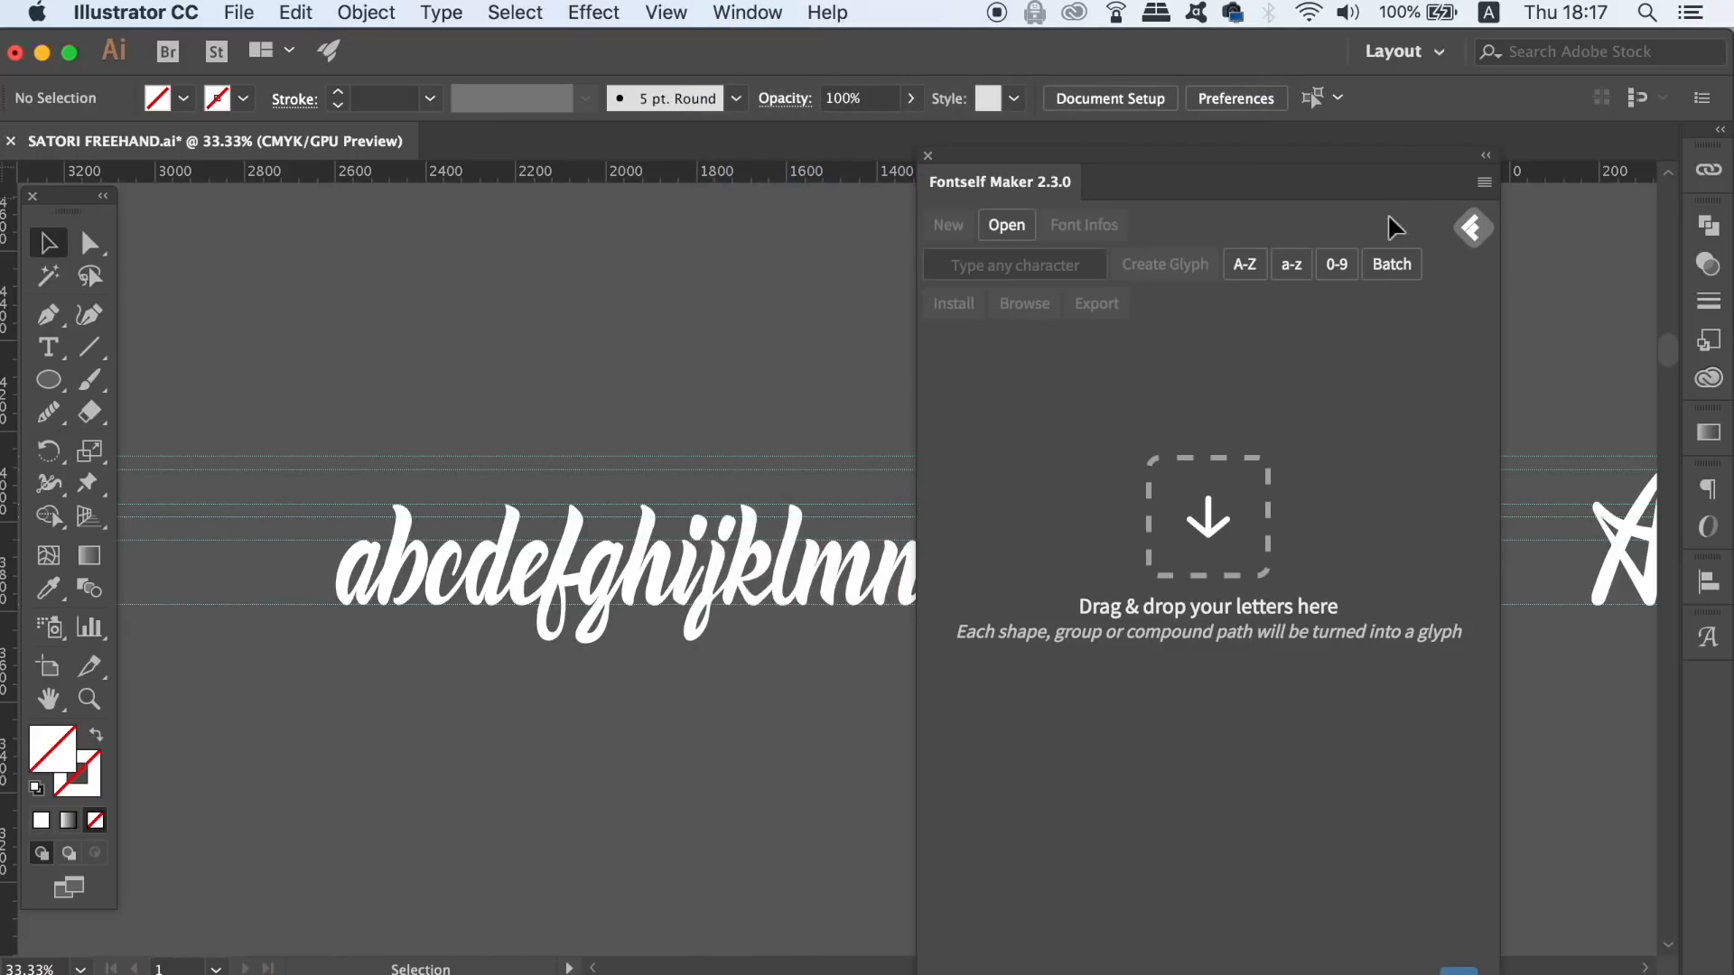
drag(1189, 155, 1411, 155)
- Select the whole black lowercase alphabet and add it to Fontself Maker as glyphs a to z
drag(859, 474, 565, 386)
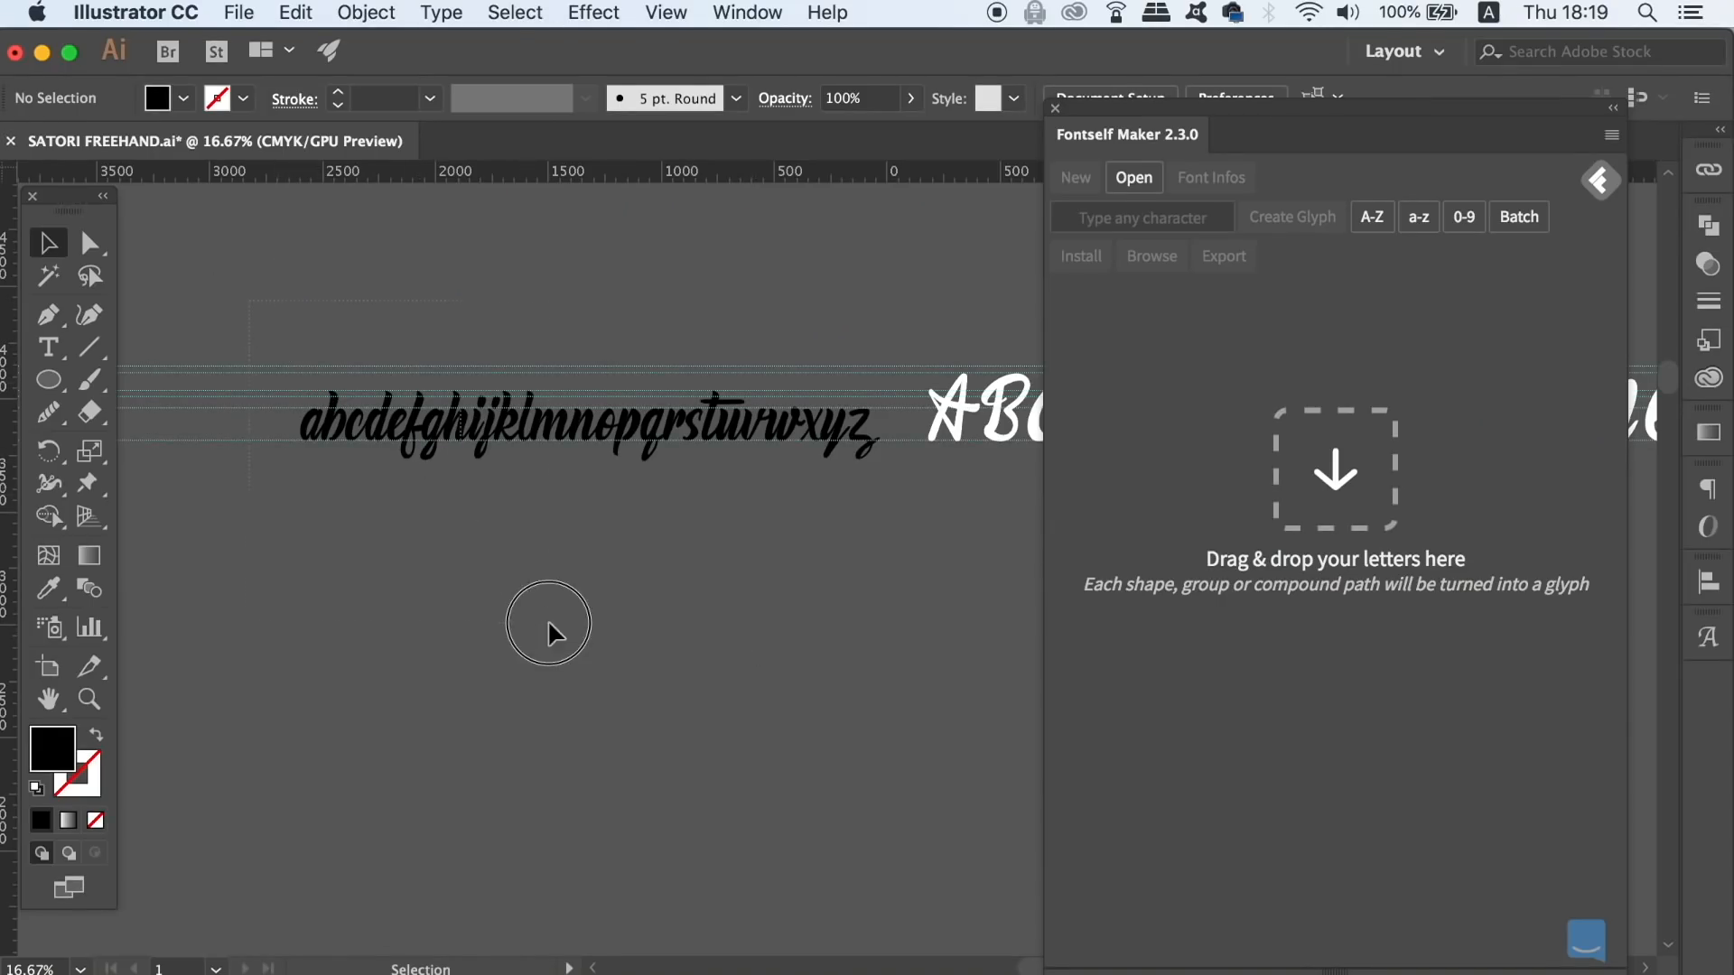
drag(879, 707, 298, 438)
drag(650, 417, 1355, 486)
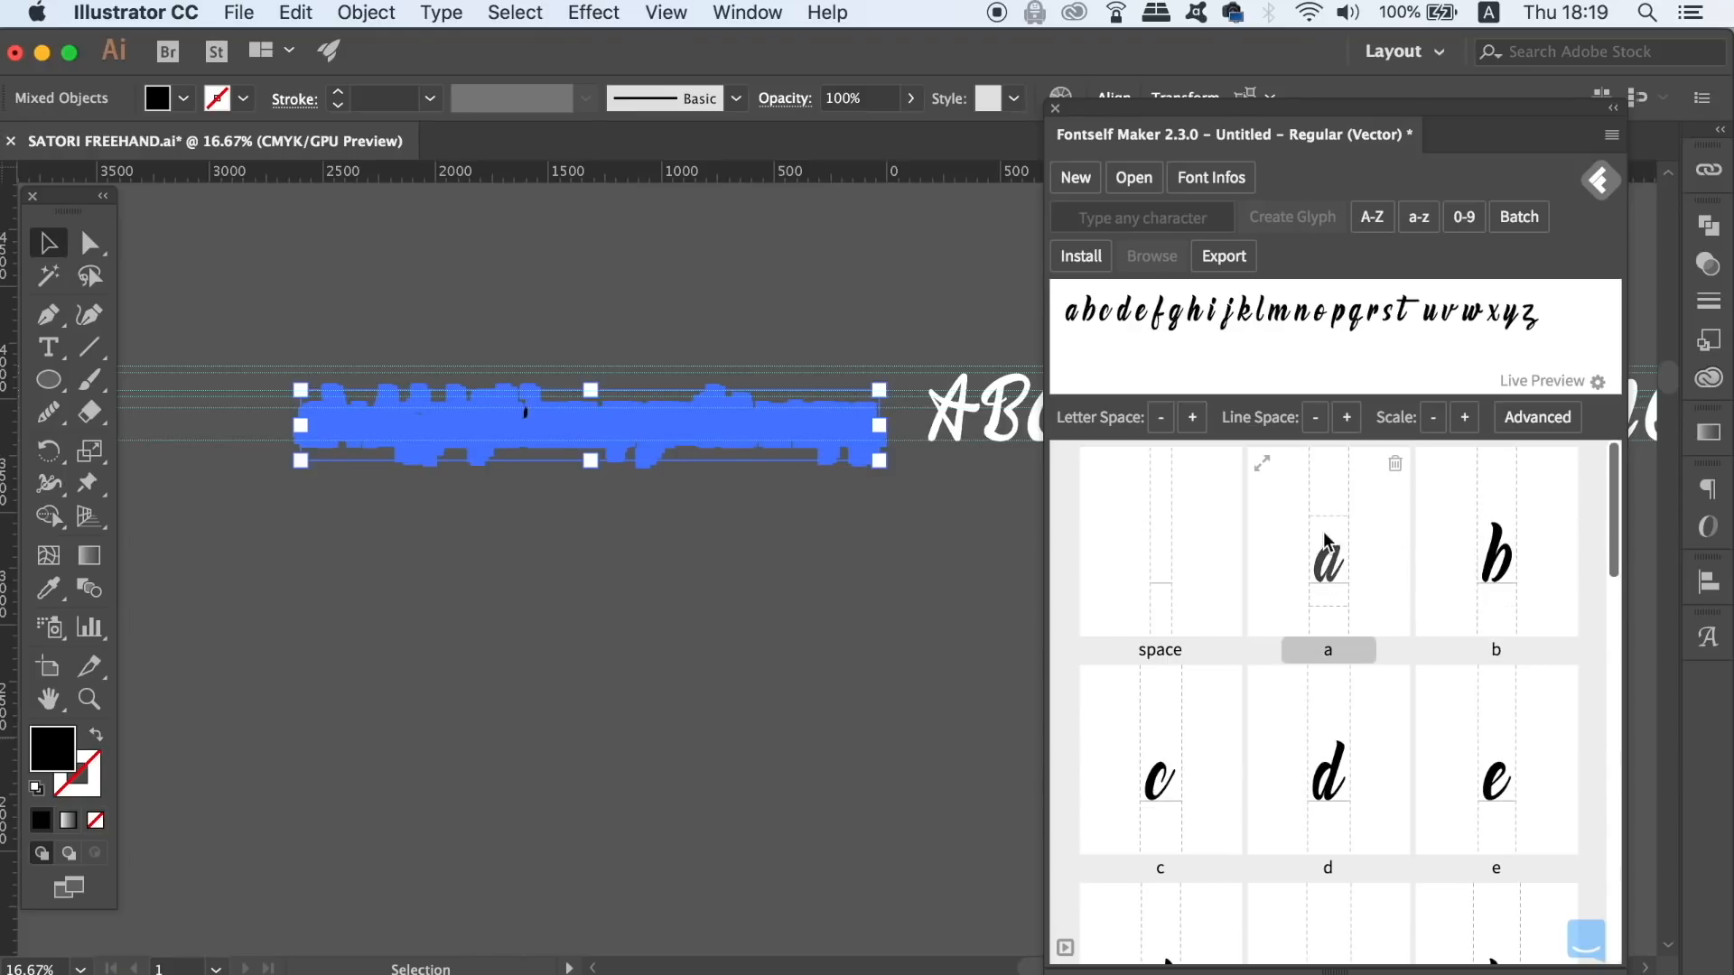
- Open the glyph "a" for spacing adjustment and set its left spacing to 10
click(1262, 463)
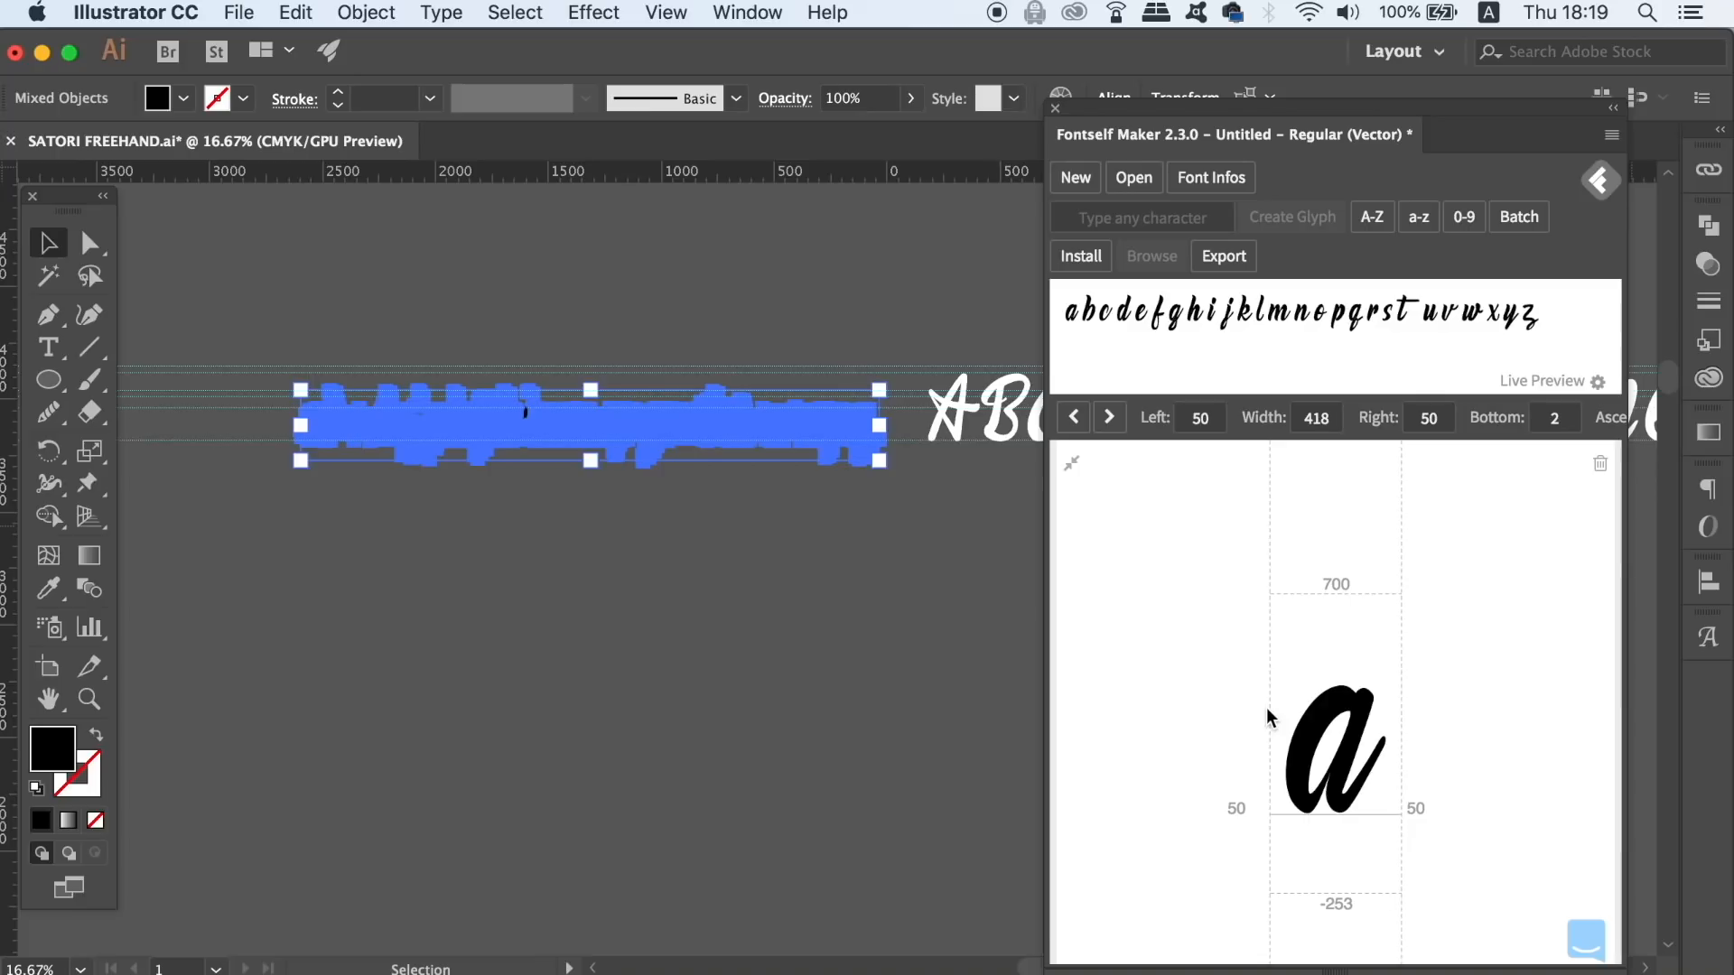
mouse_move(1270, 701)
mouse_down()
mouse_move(1242, 700)
mouse_move(1269, 701)
mouse_up()
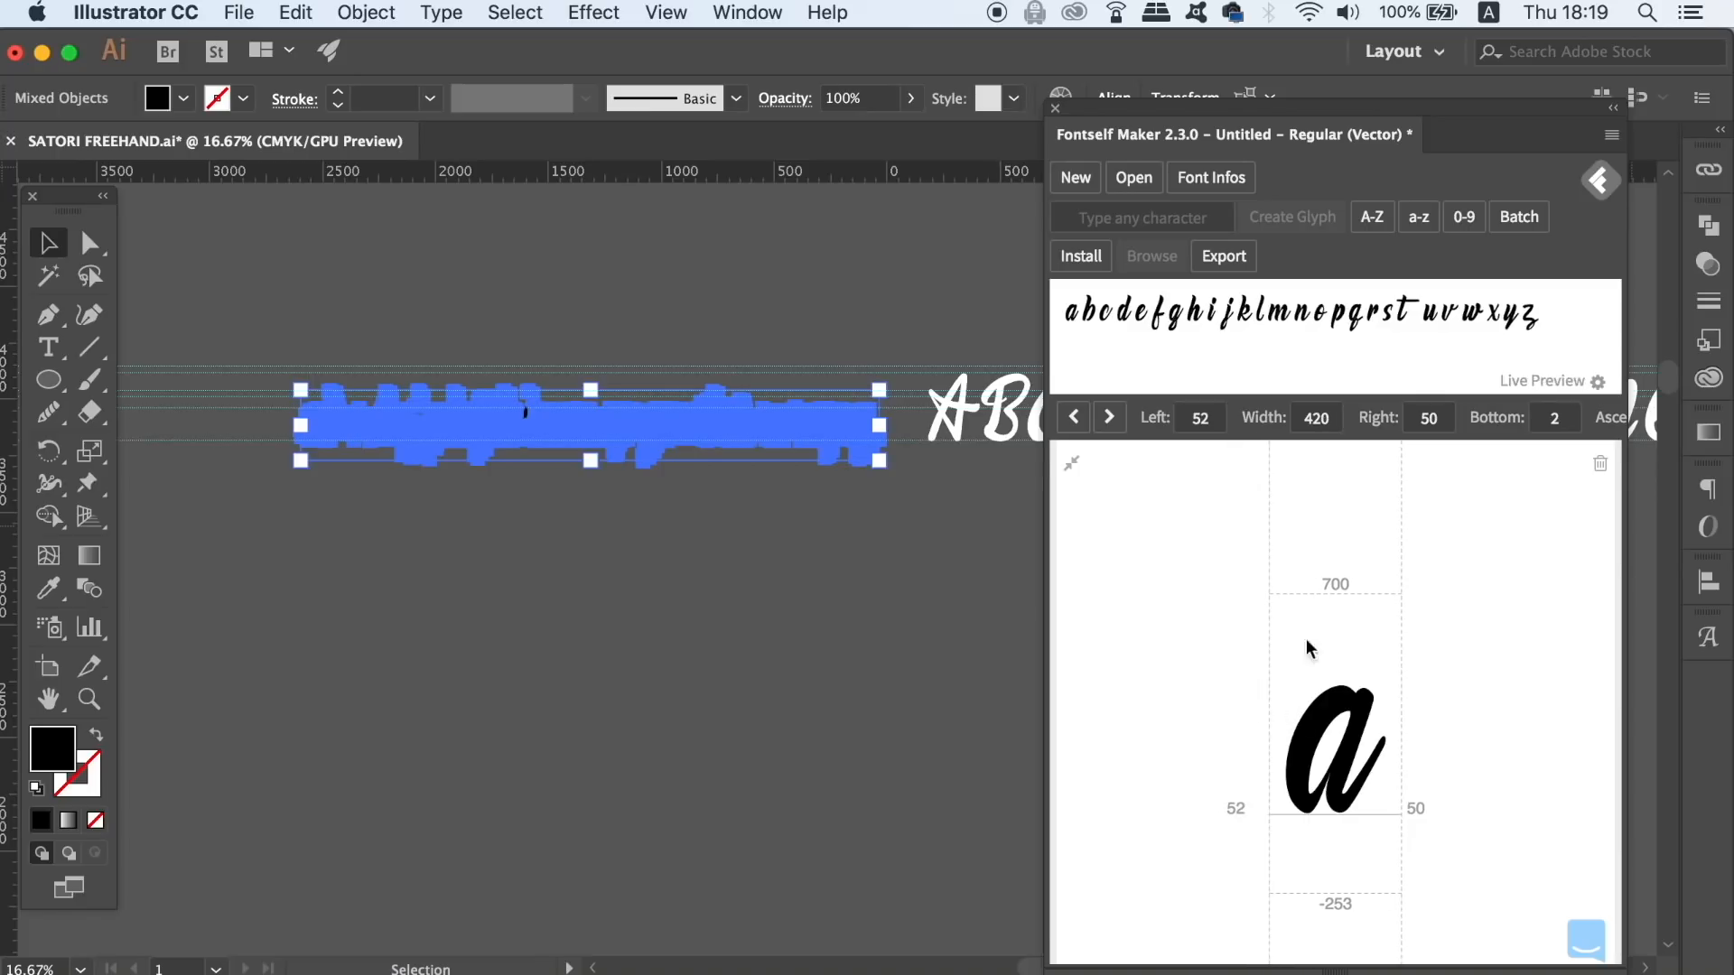
click(1221, 419)
double_click(1197, 418)
text(10)
key(Return)
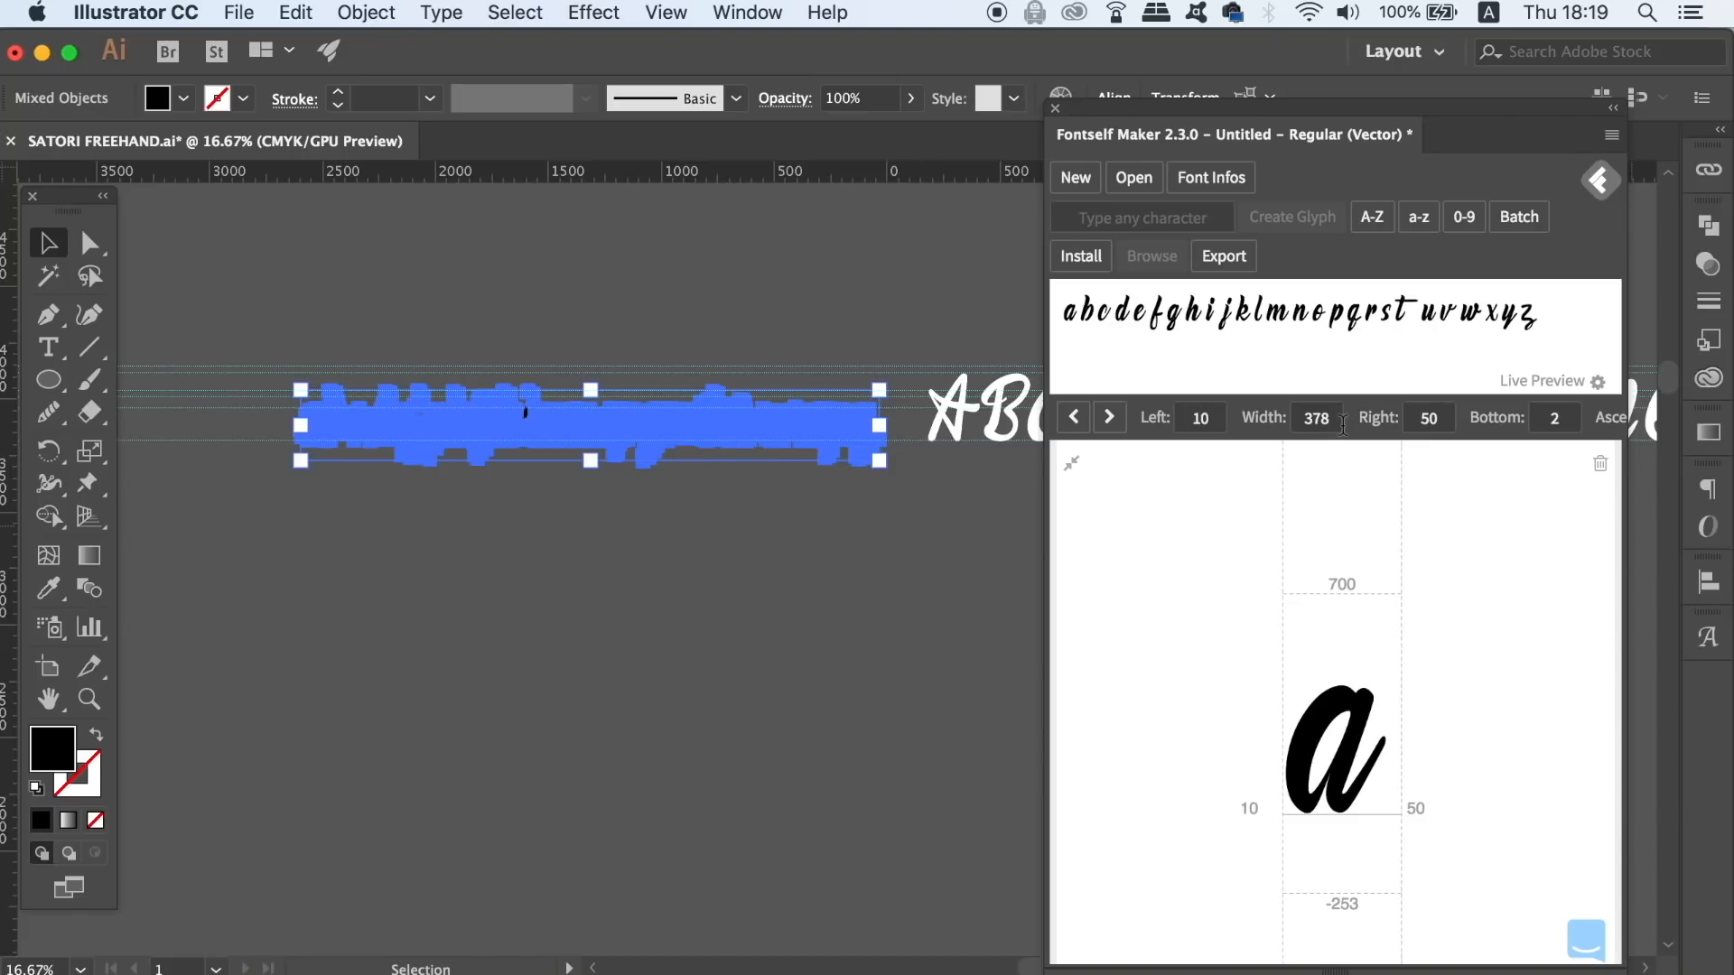
- Set the right spacing of the glyph "a" to -50
click(1407, 417)
double_click(1426, 417)
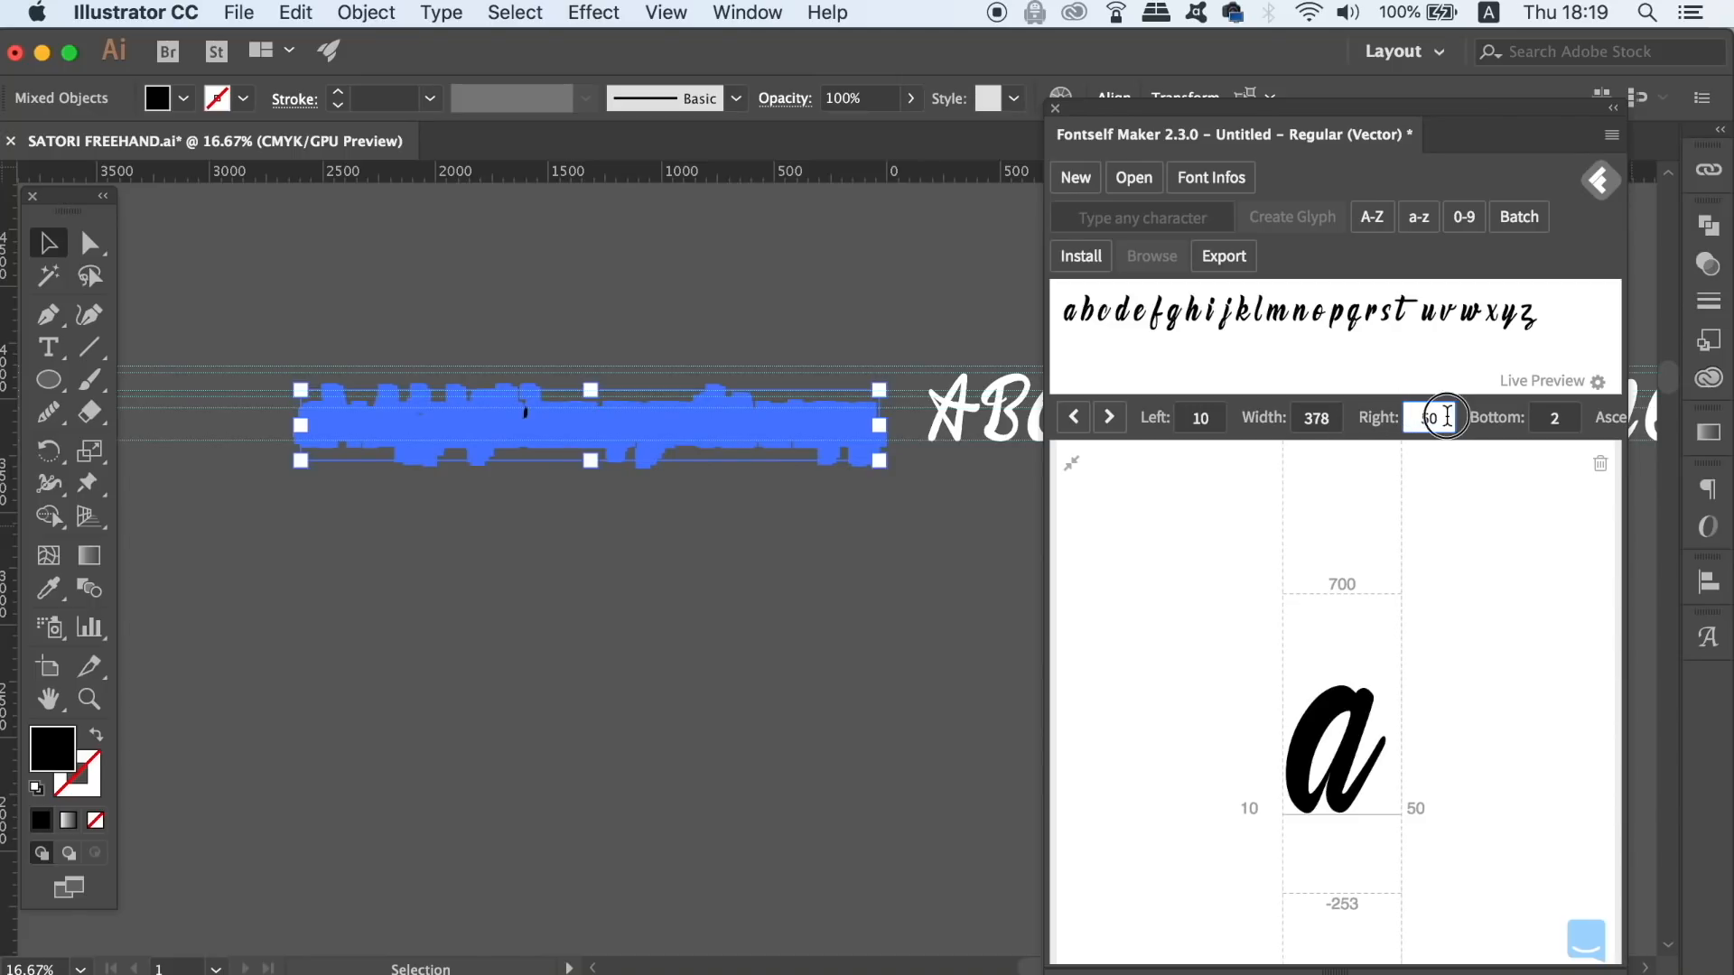
key(BackSpace)
text(-50)
key(Return)
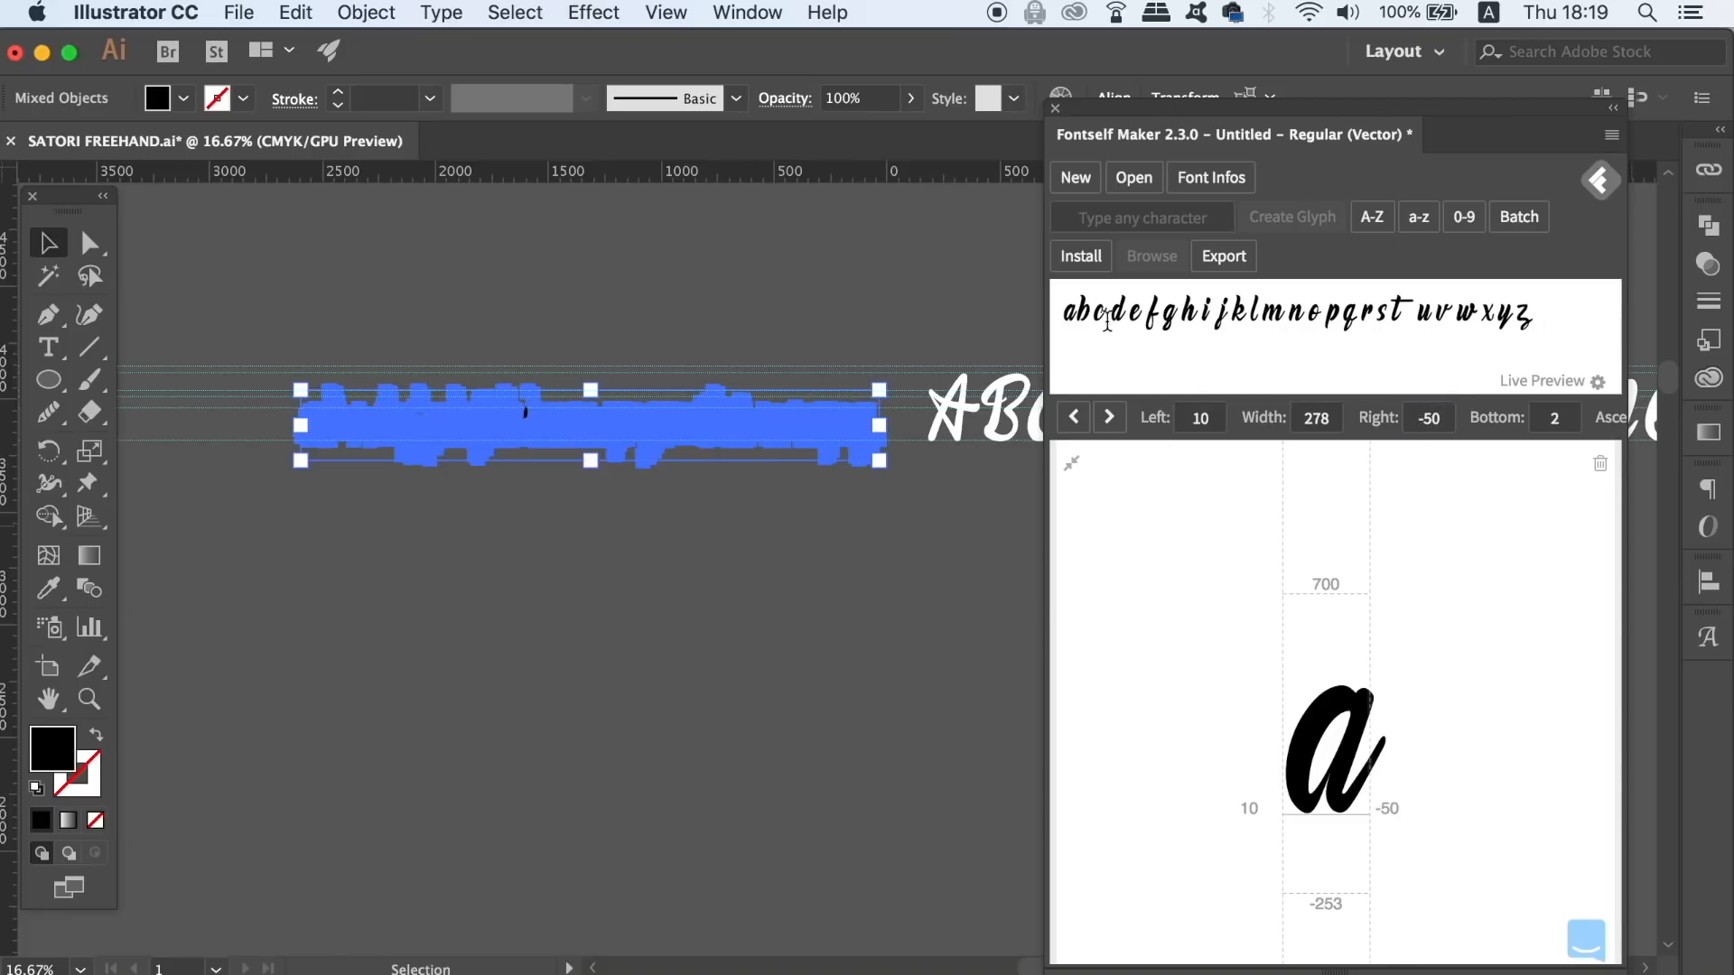
- Replace the live preview text with "ab" and enlarge the preview size to 105 pt
drag(1589, 333, 1068, 314)
key(BackSpace)
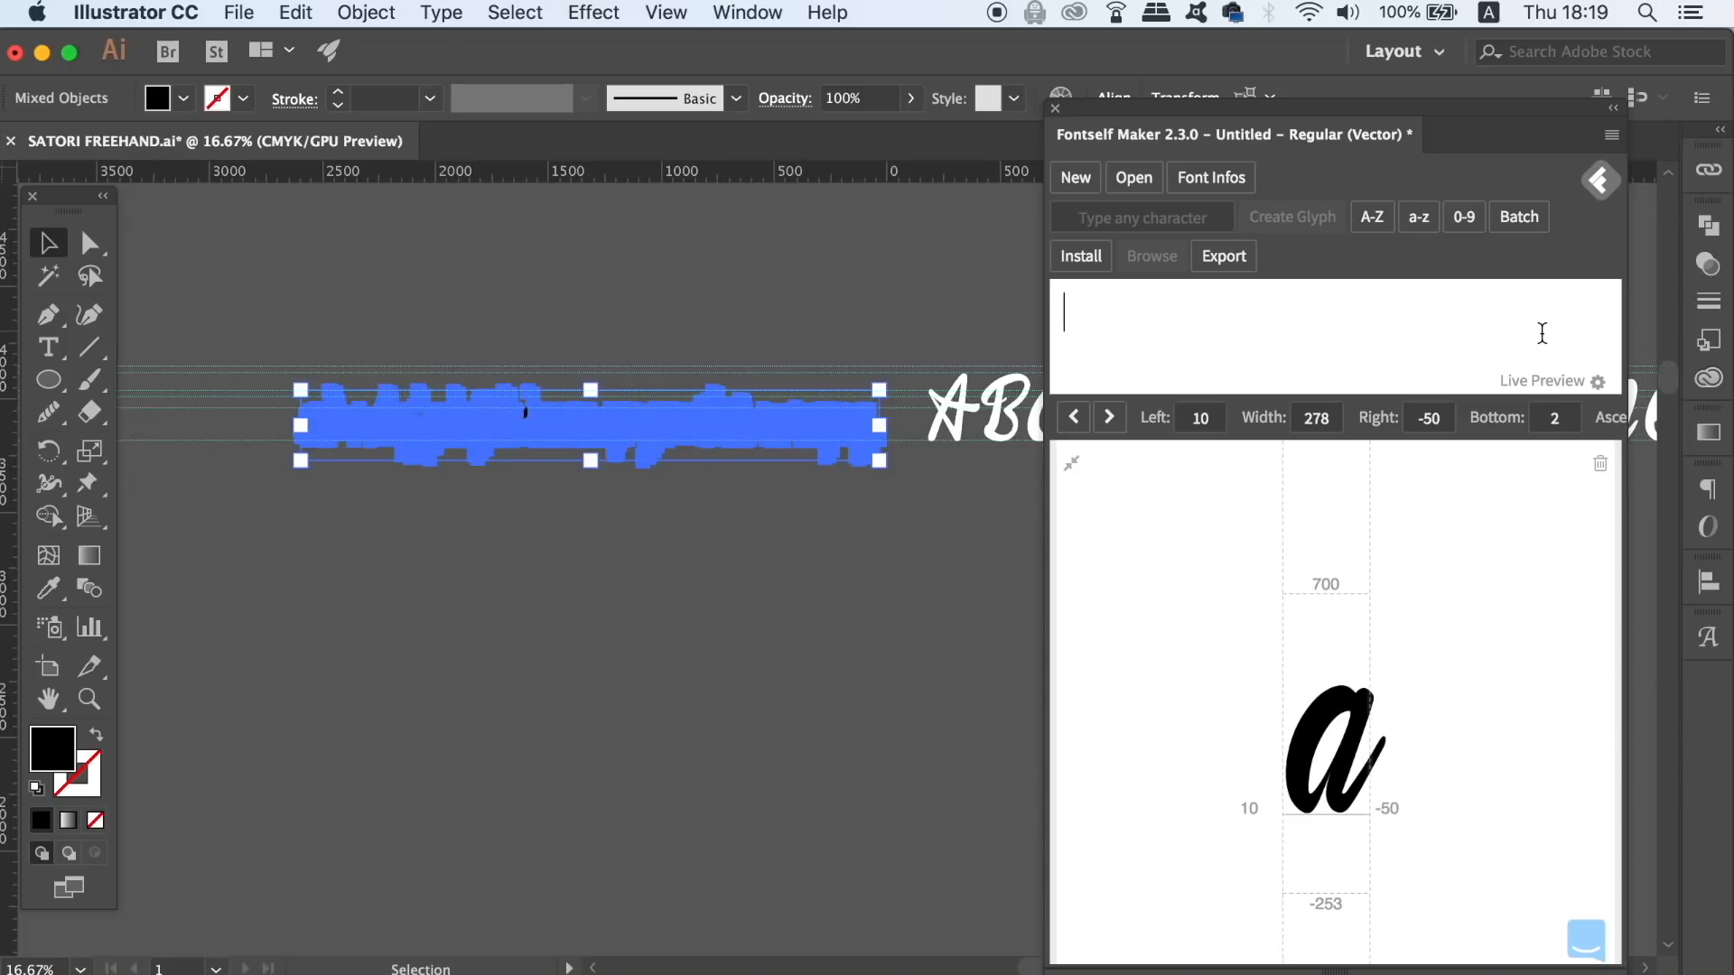
click(1601, 383)
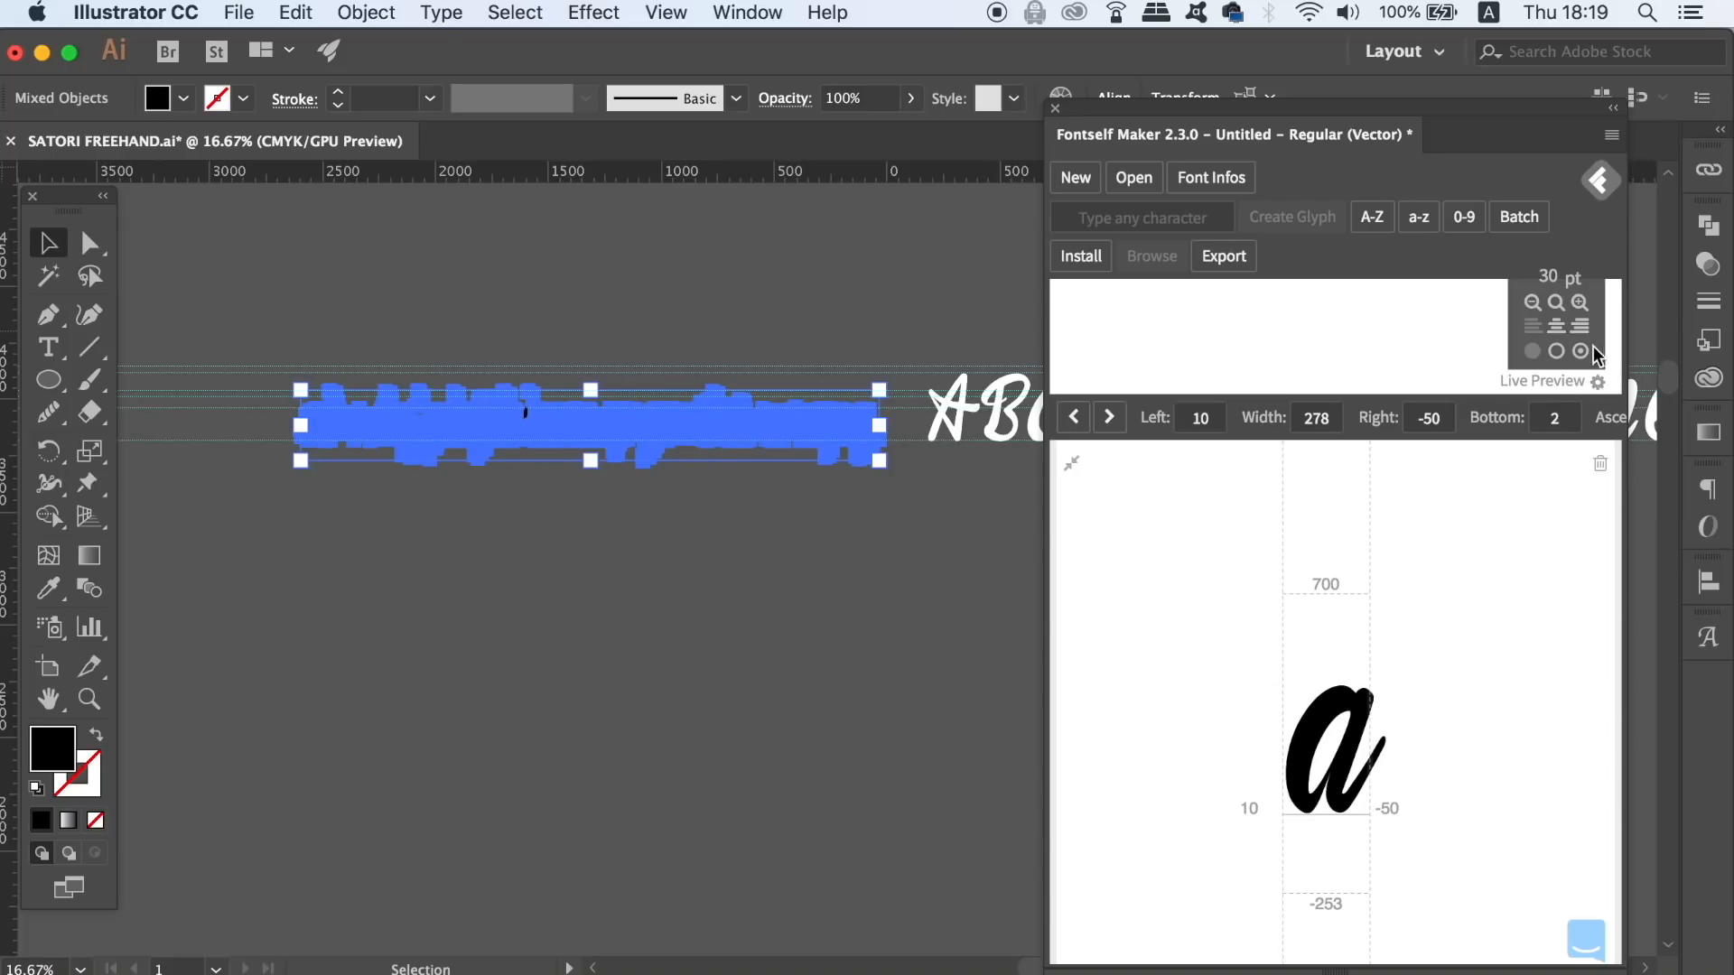
click(1579, 303)
click(1580, 304)
click(1579, 303)
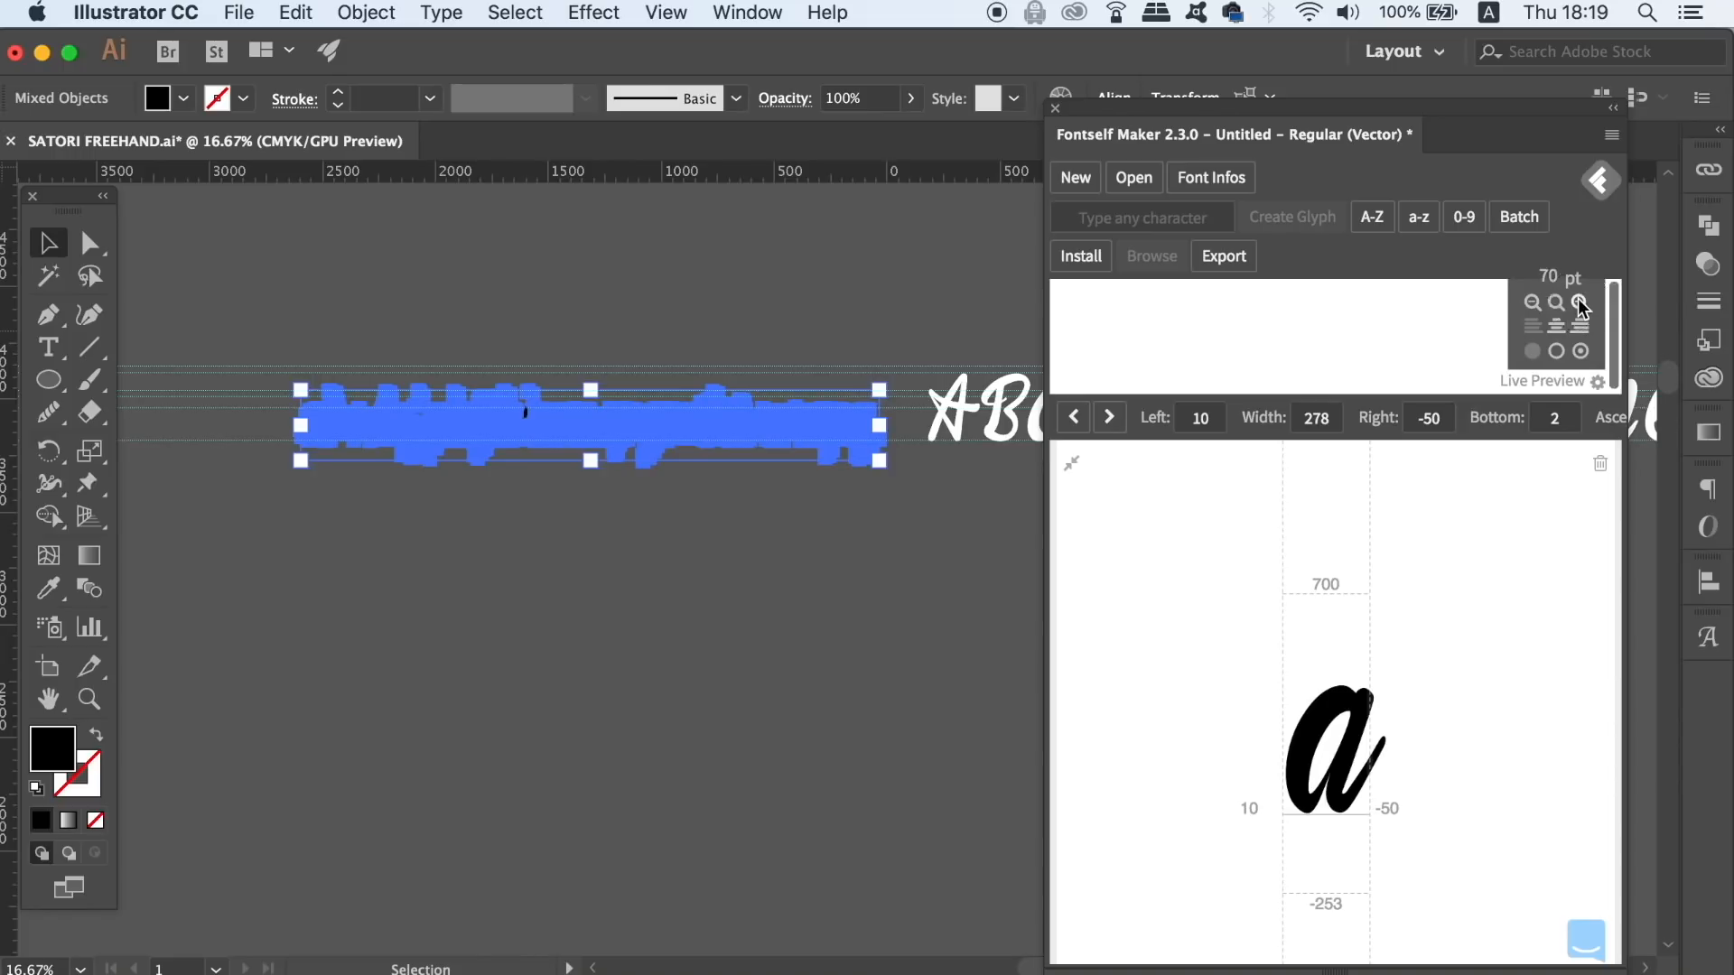
click(1580, 304)
click(1311, 309)
text(ab)
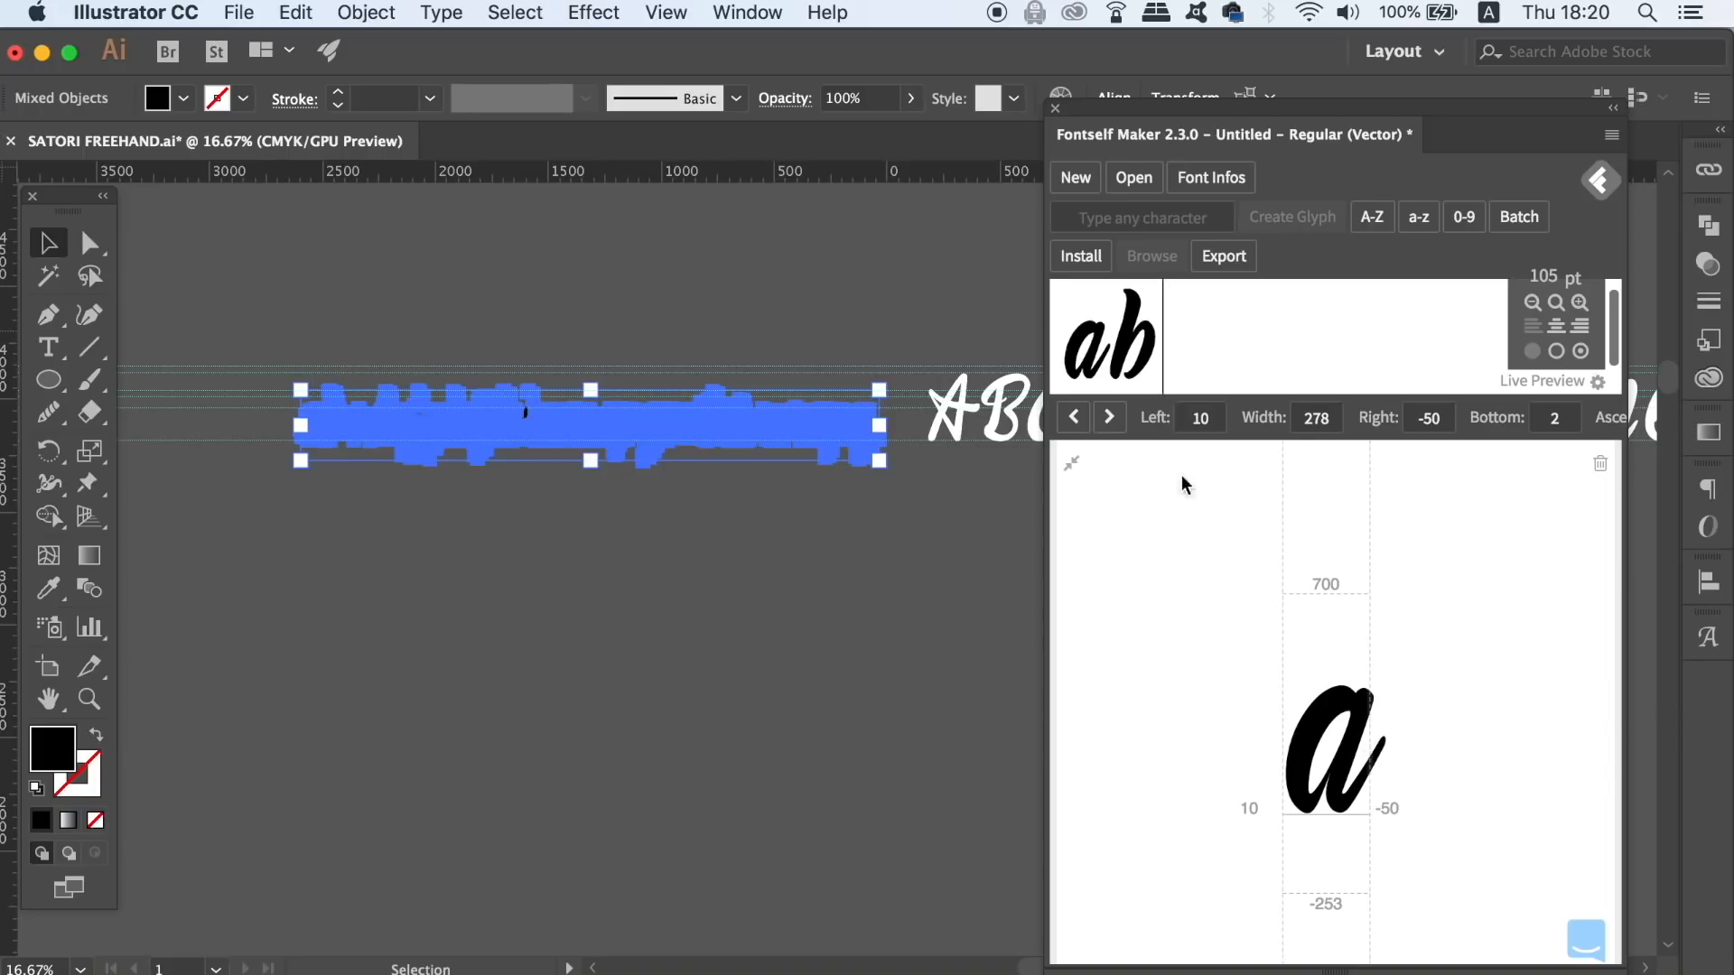
- Return to the glyph overview, open the glyph "b" and set its left spacing to 5
click(1075, 465)
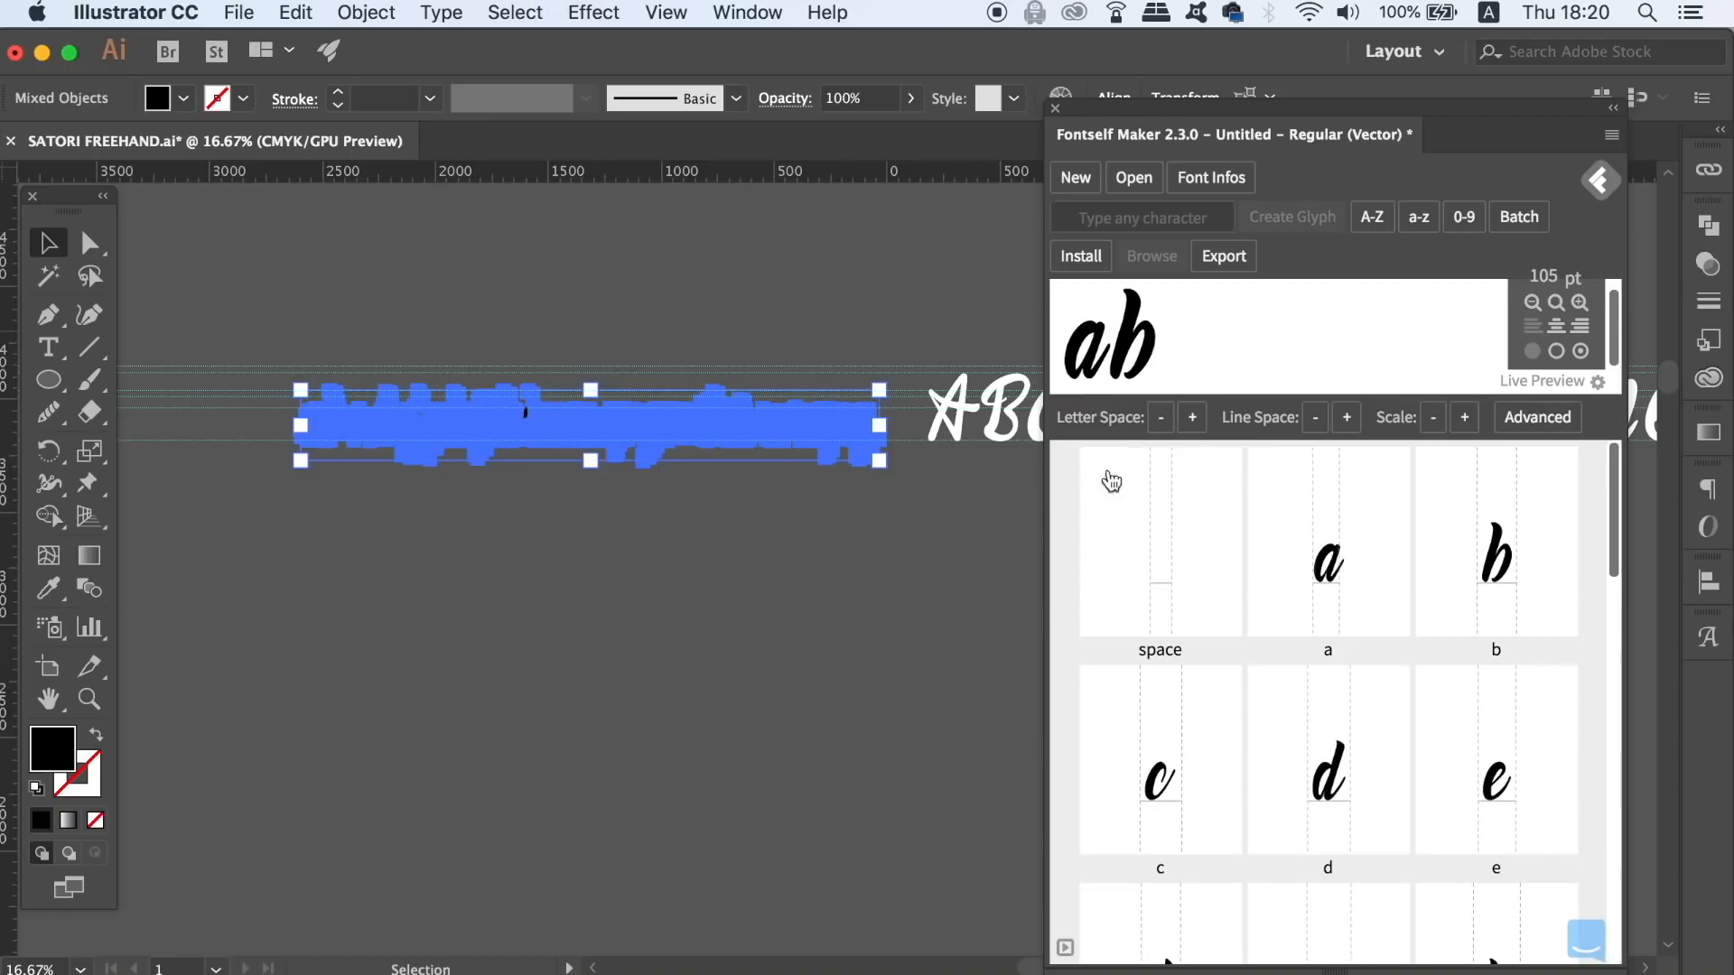
click(1431, 464)
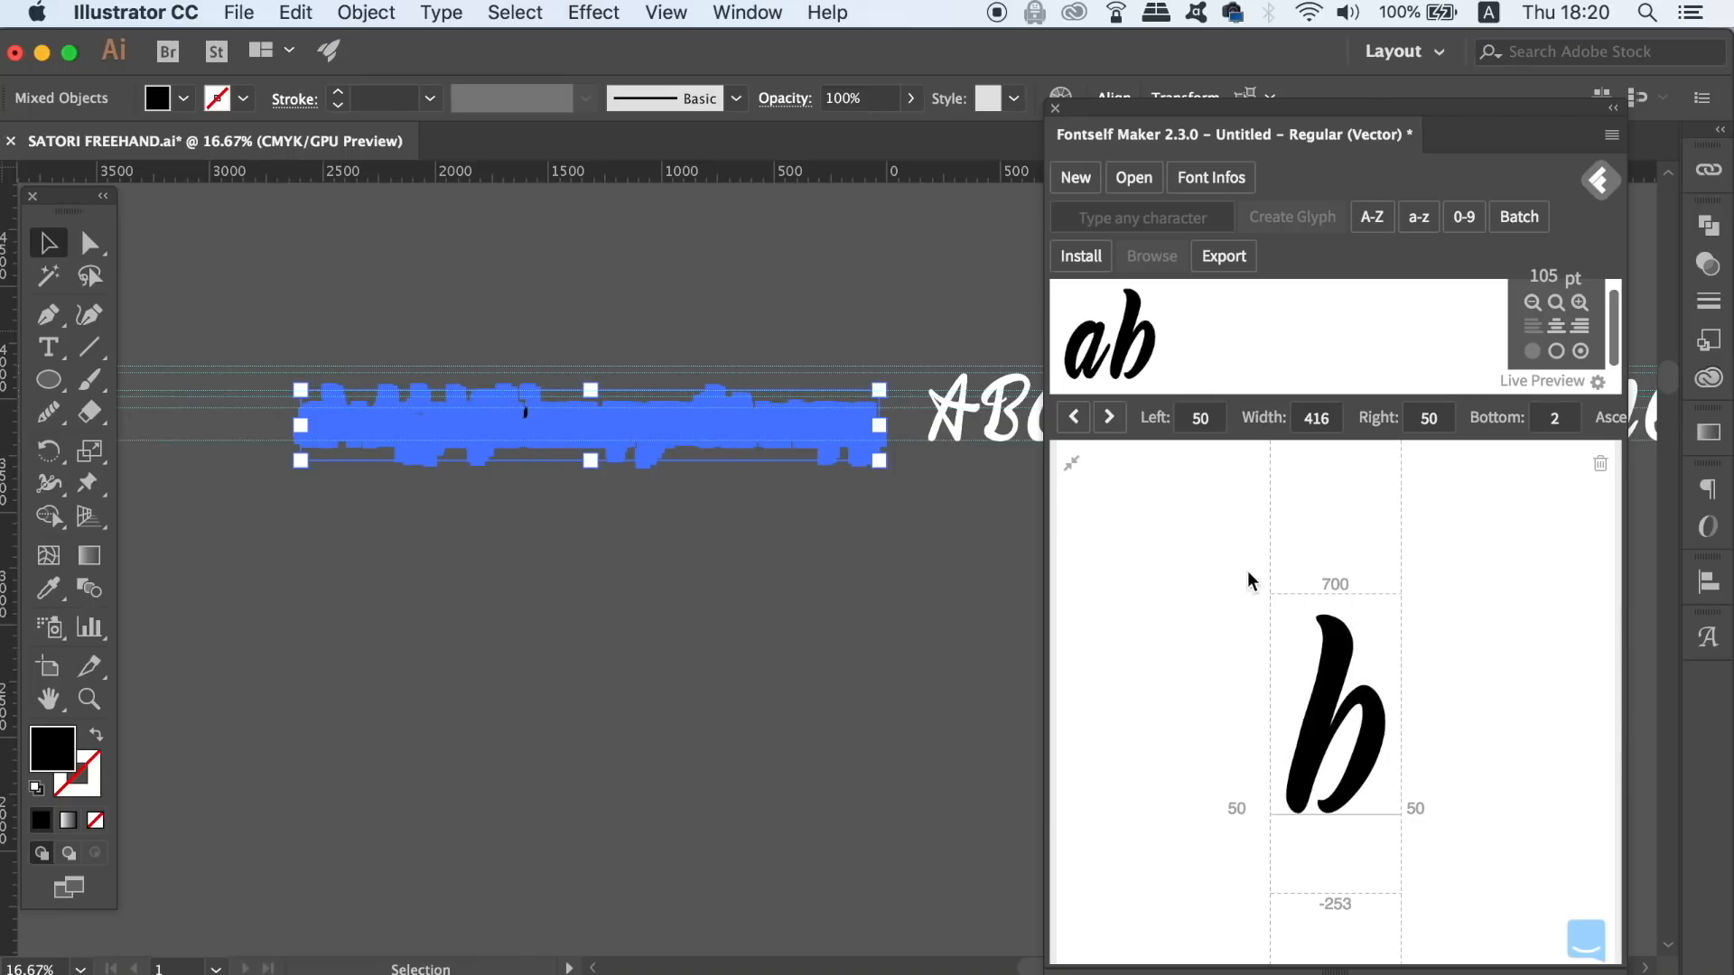
click(1174, 419)
text(5)
key(Return)
click(1201, 419)
click(1179, 419)
text(5)
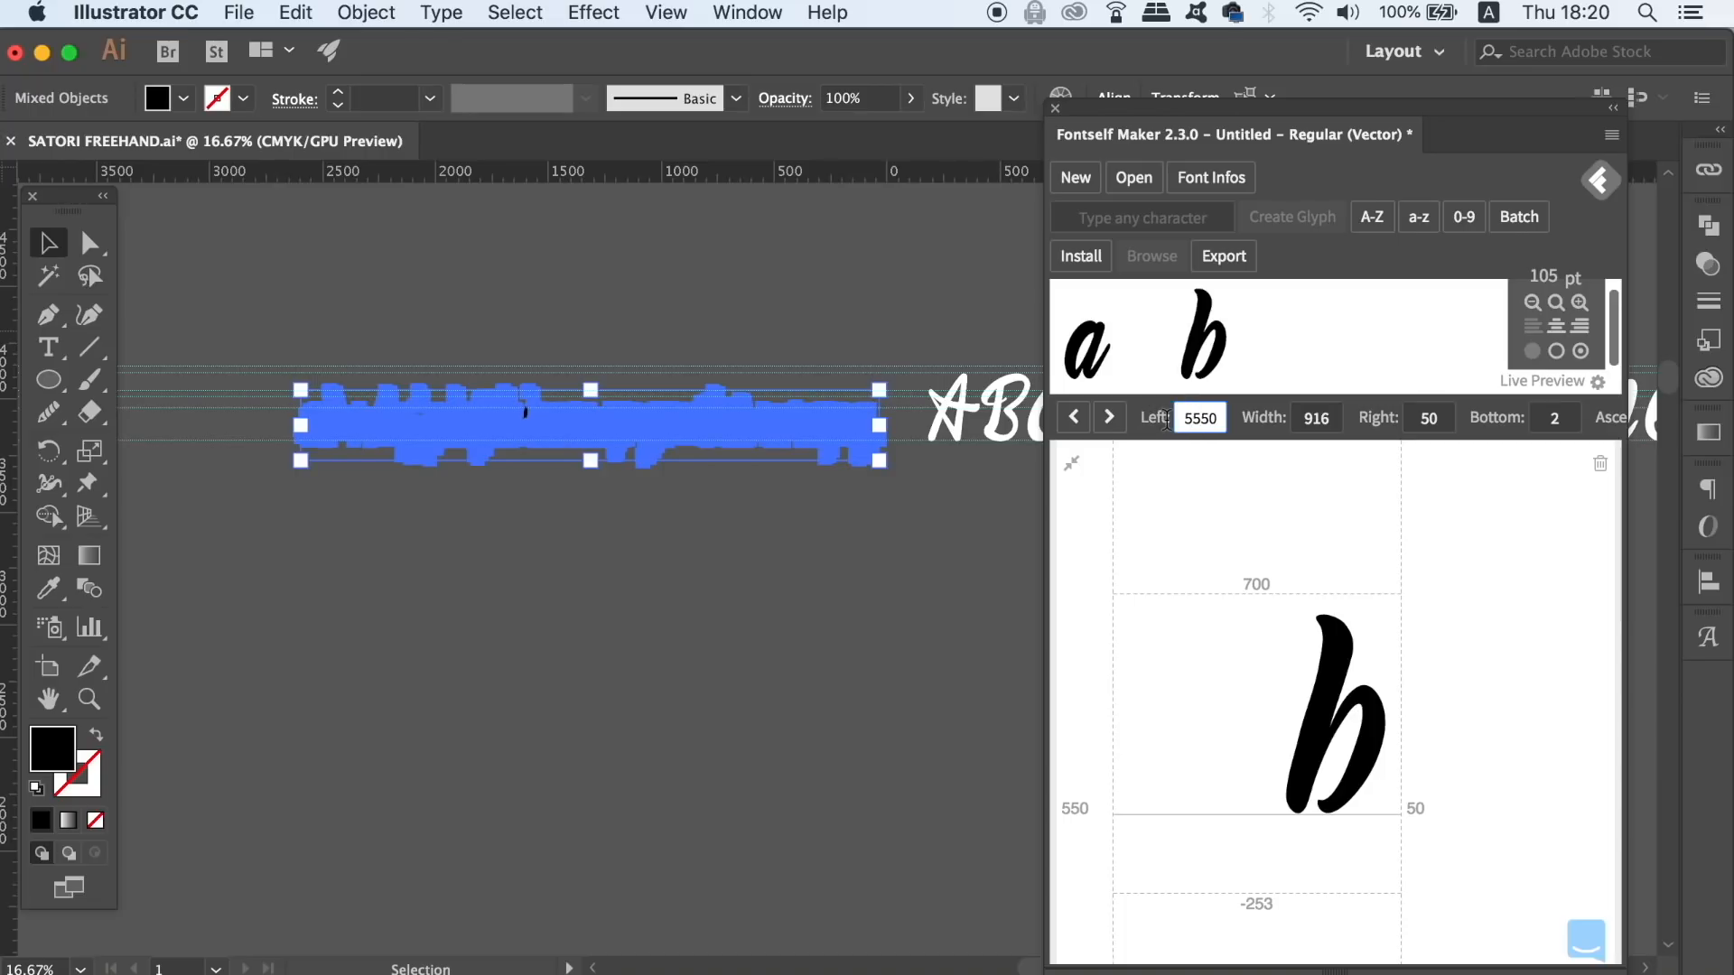
key(BackSpace)
key(BackSpace)
key(Delete)
key(Delete)
text(5)
key(Return)
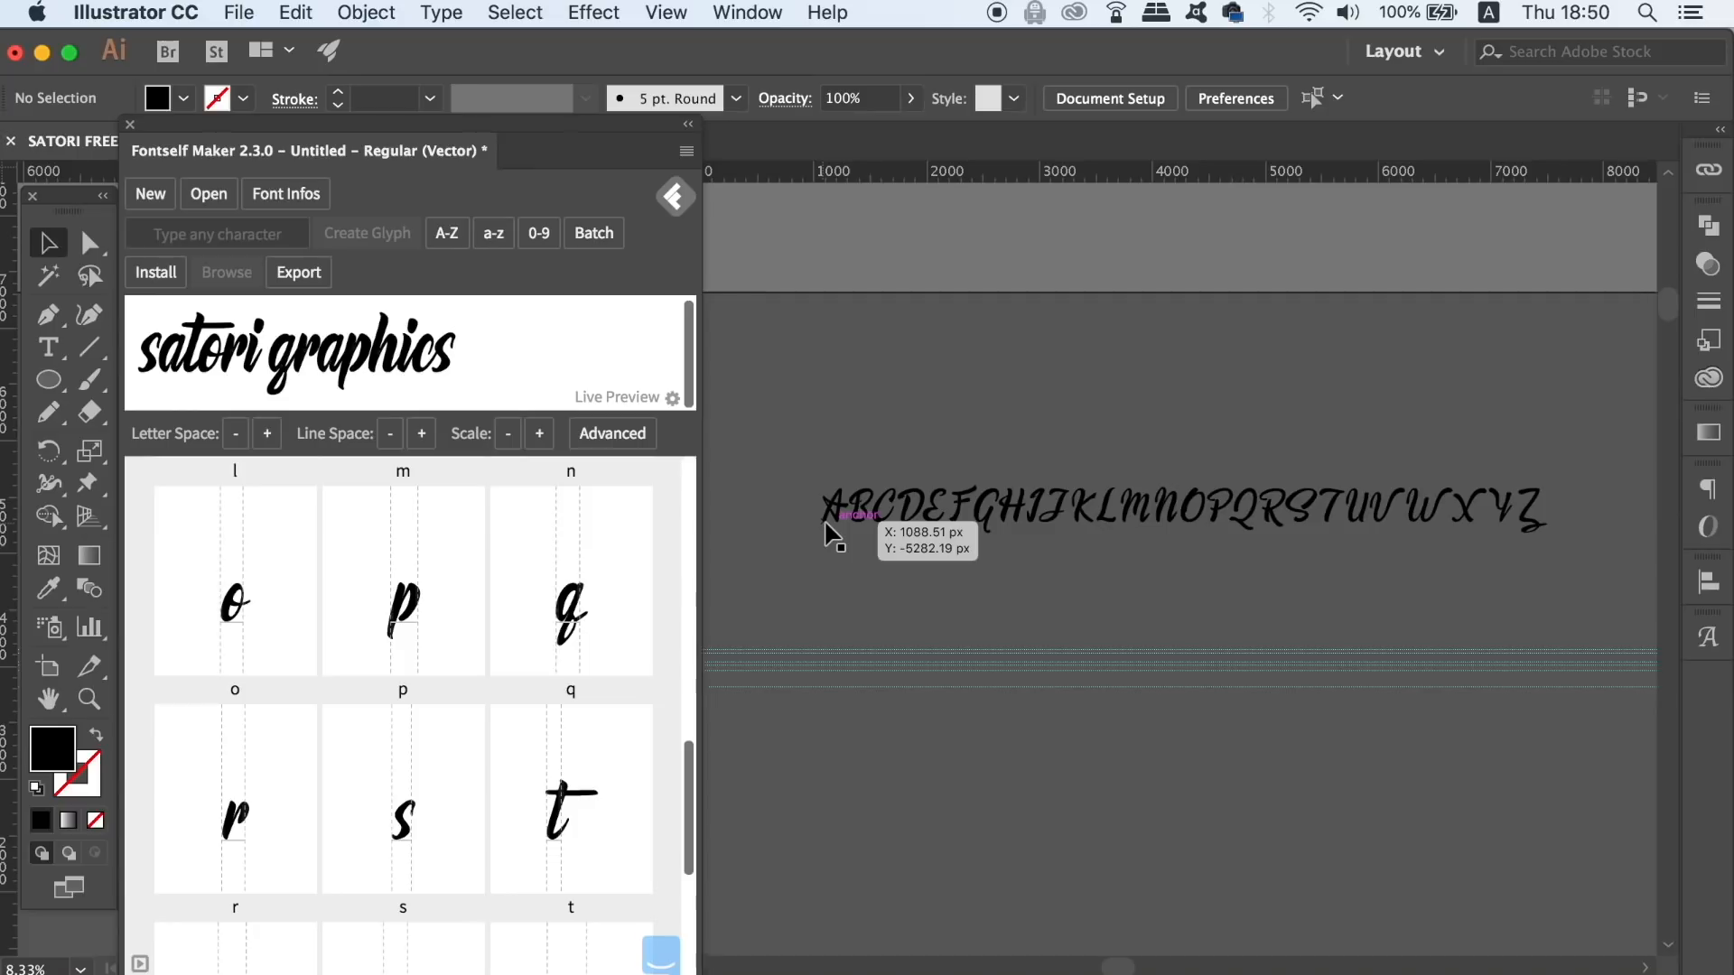
- Add the uppercase A shape to the font as a glyph and assign it to the character "A"
click(827, 529)
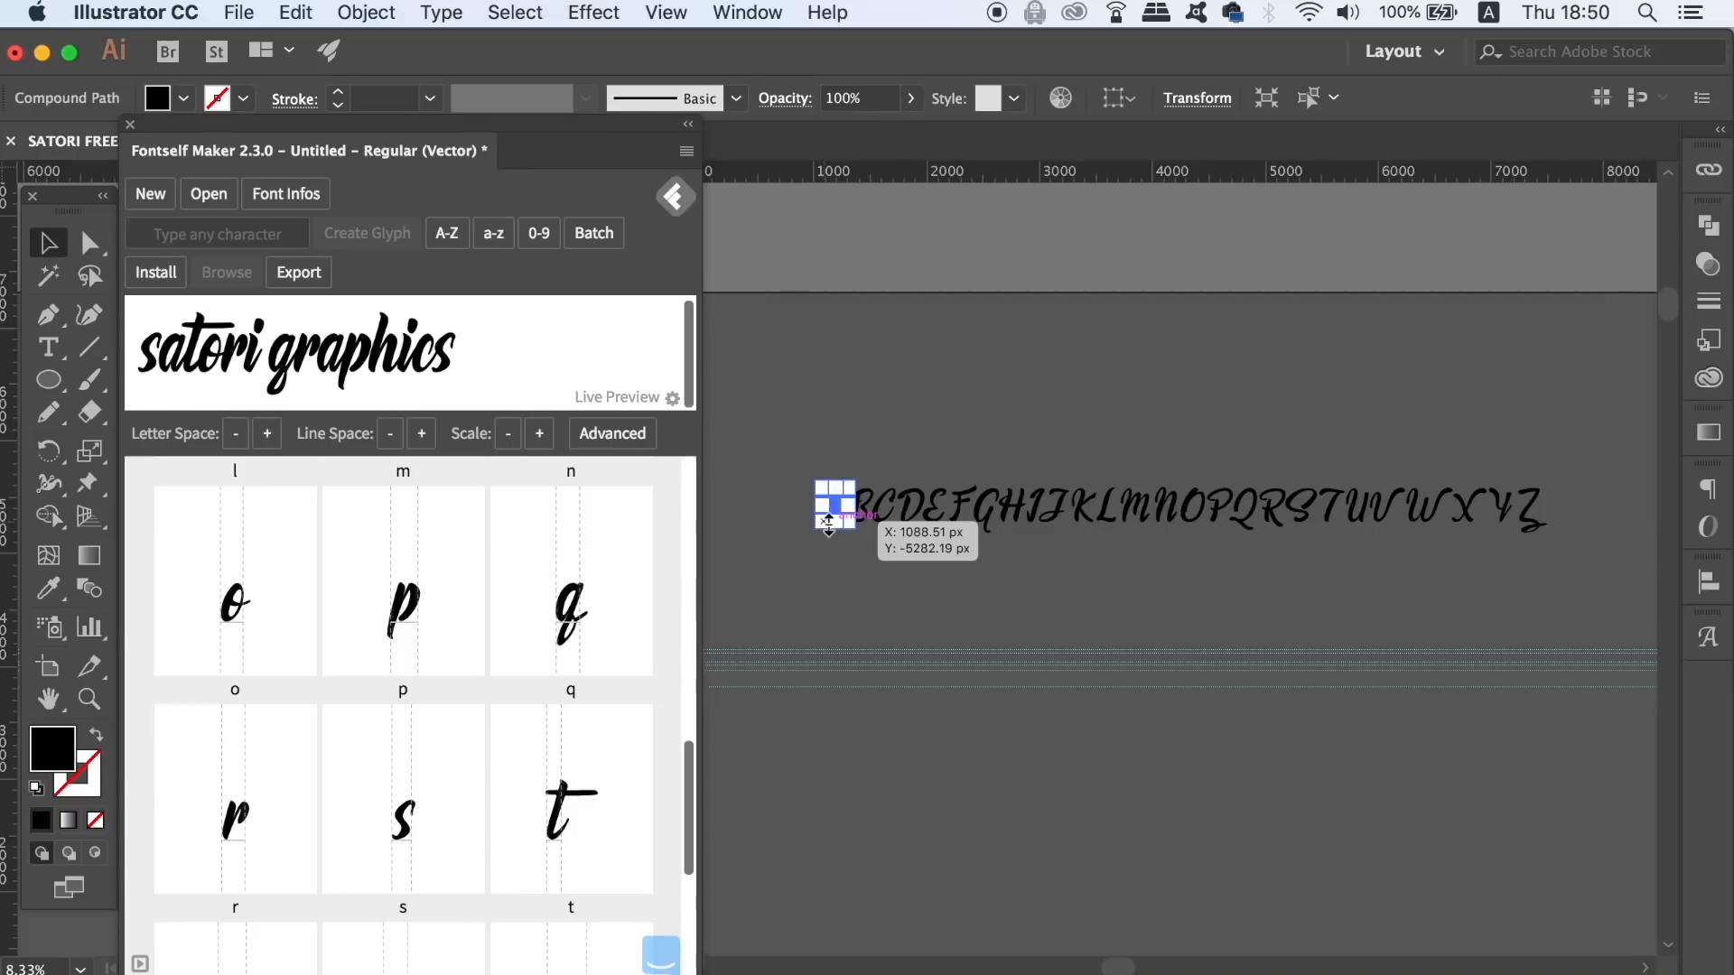
click(601, 238)
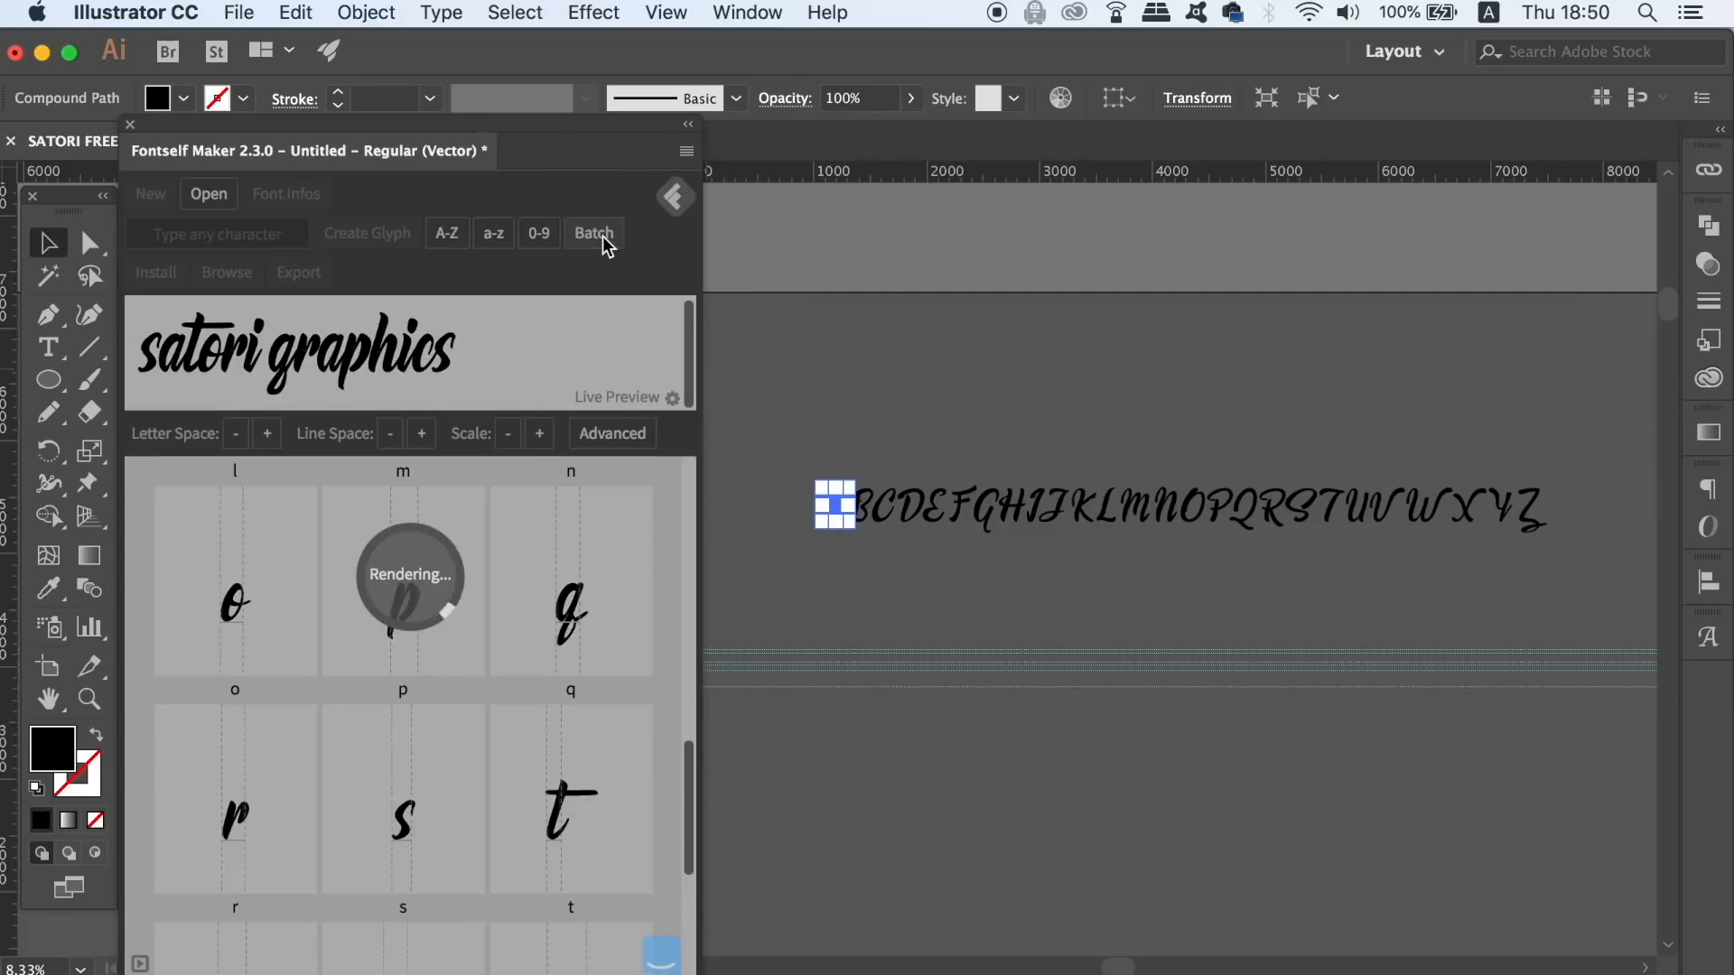
click(406, 959)
text(A)
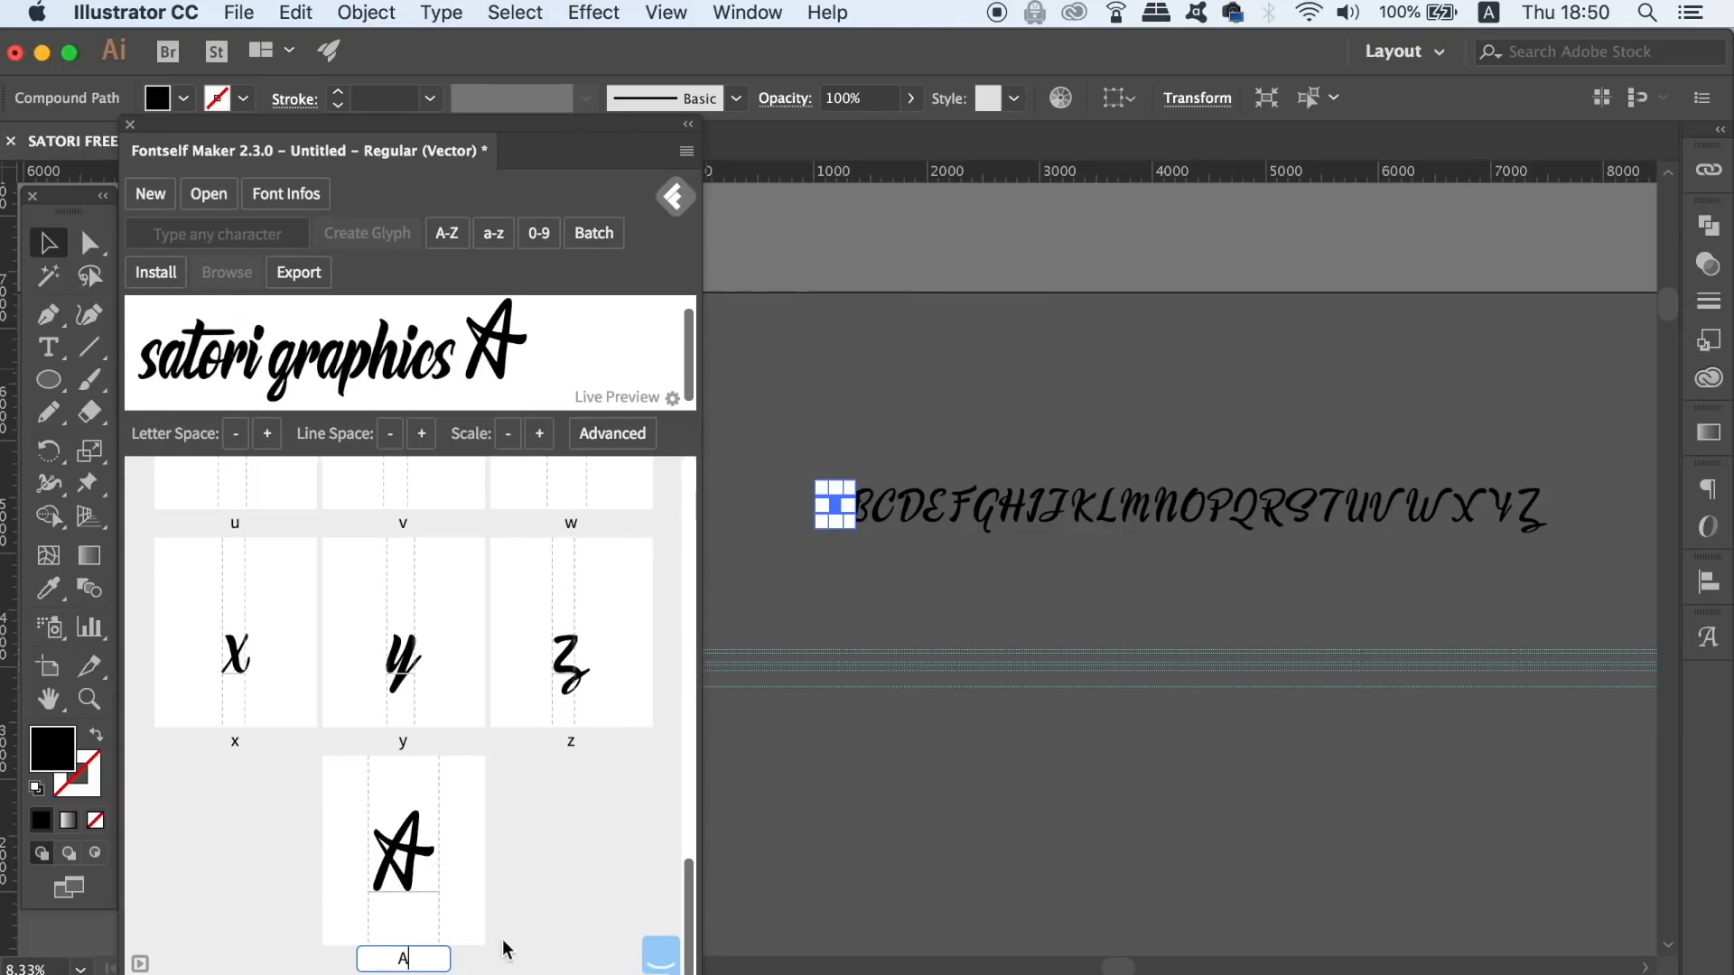
click(765, 838)
drag(690, 876, 679, 426)
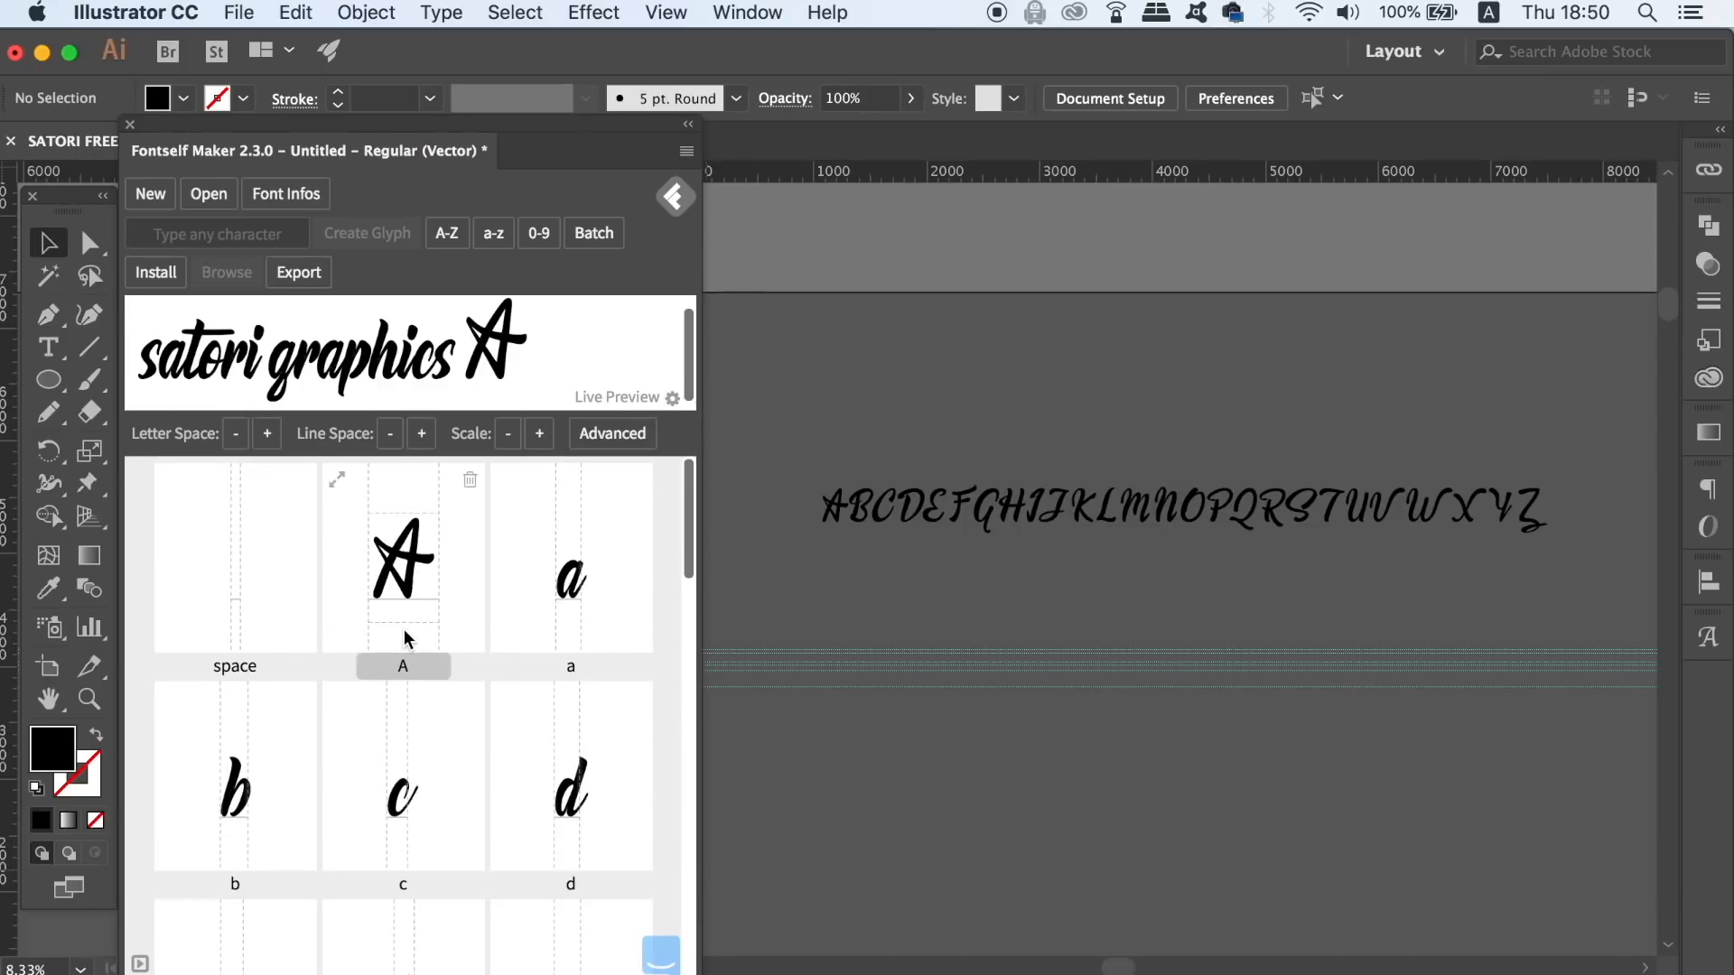
- Add the uppercase B shape to the font as a glyph and assign it to the character "B"
click(862, 514)
click(869, 428)
scroll(869, 426, up, 3)
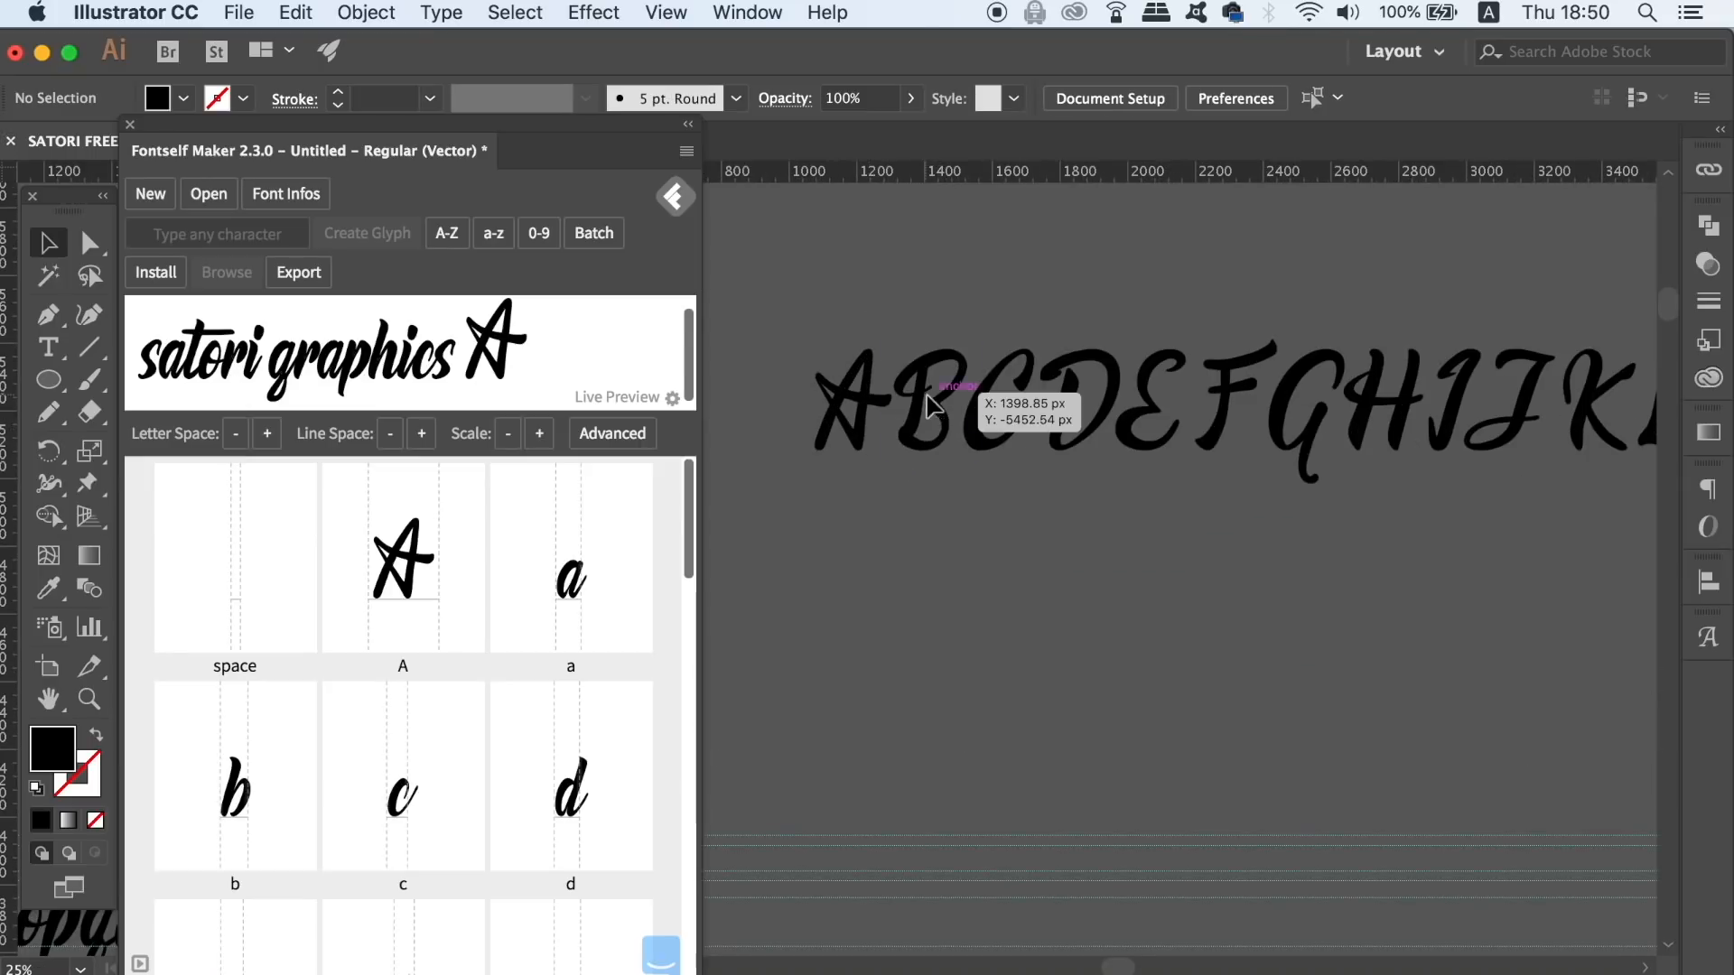
click(929, 402)
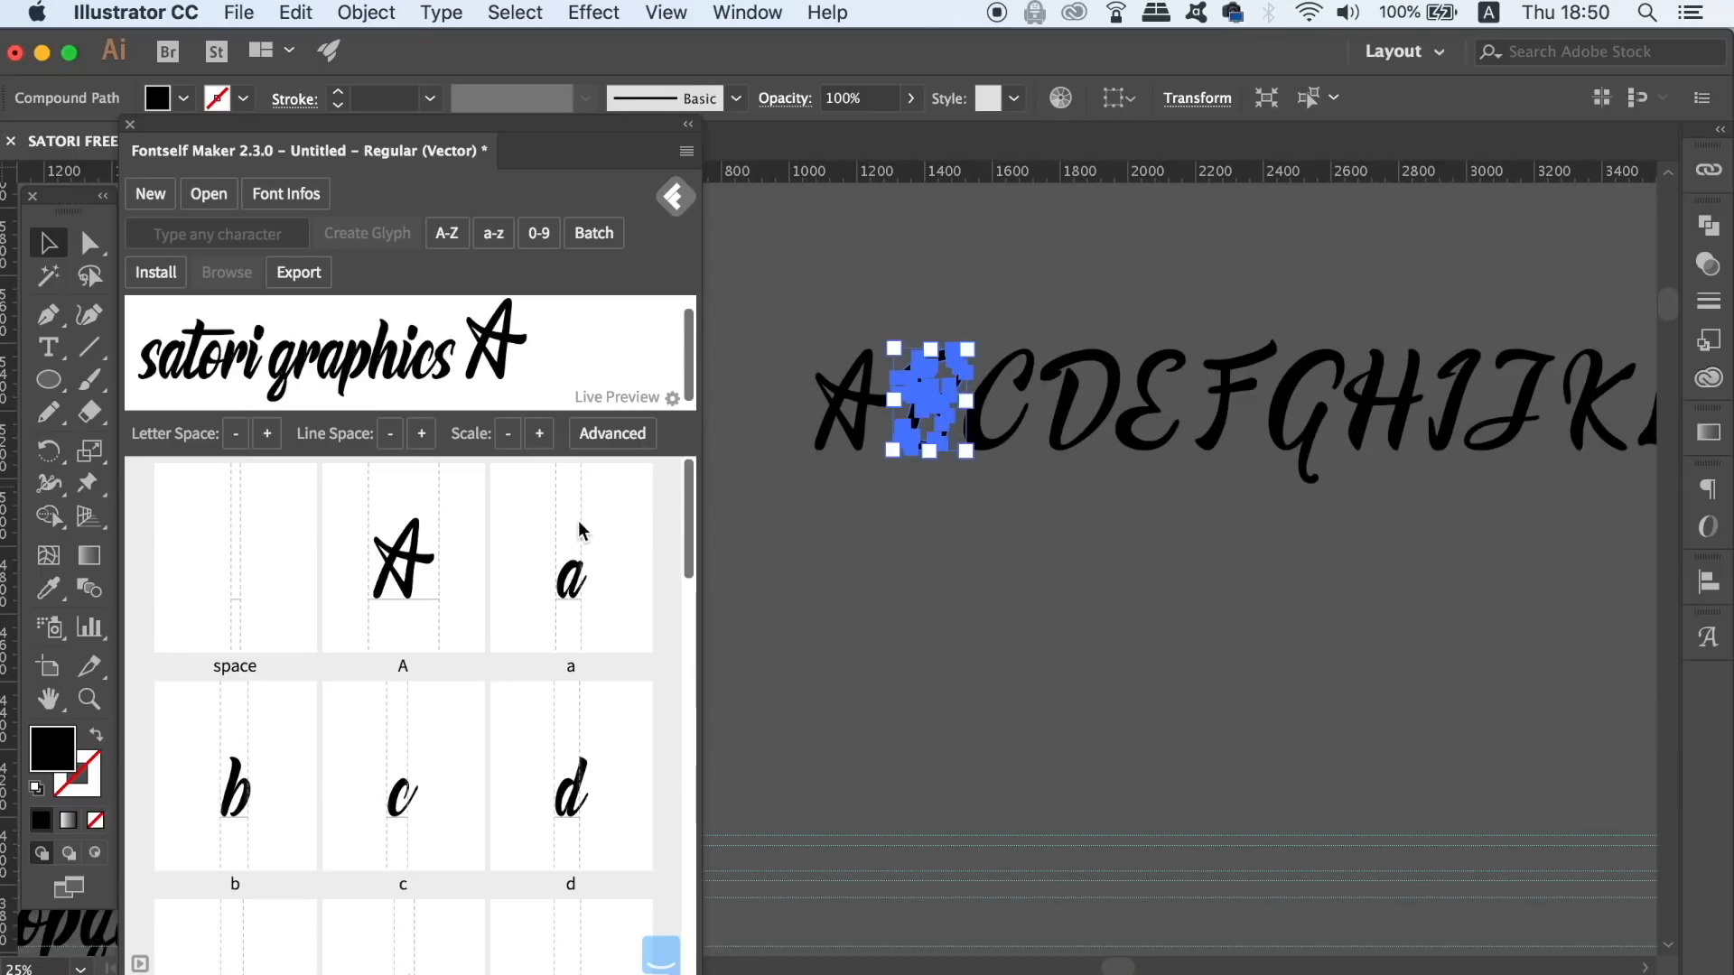
click(598, 233)
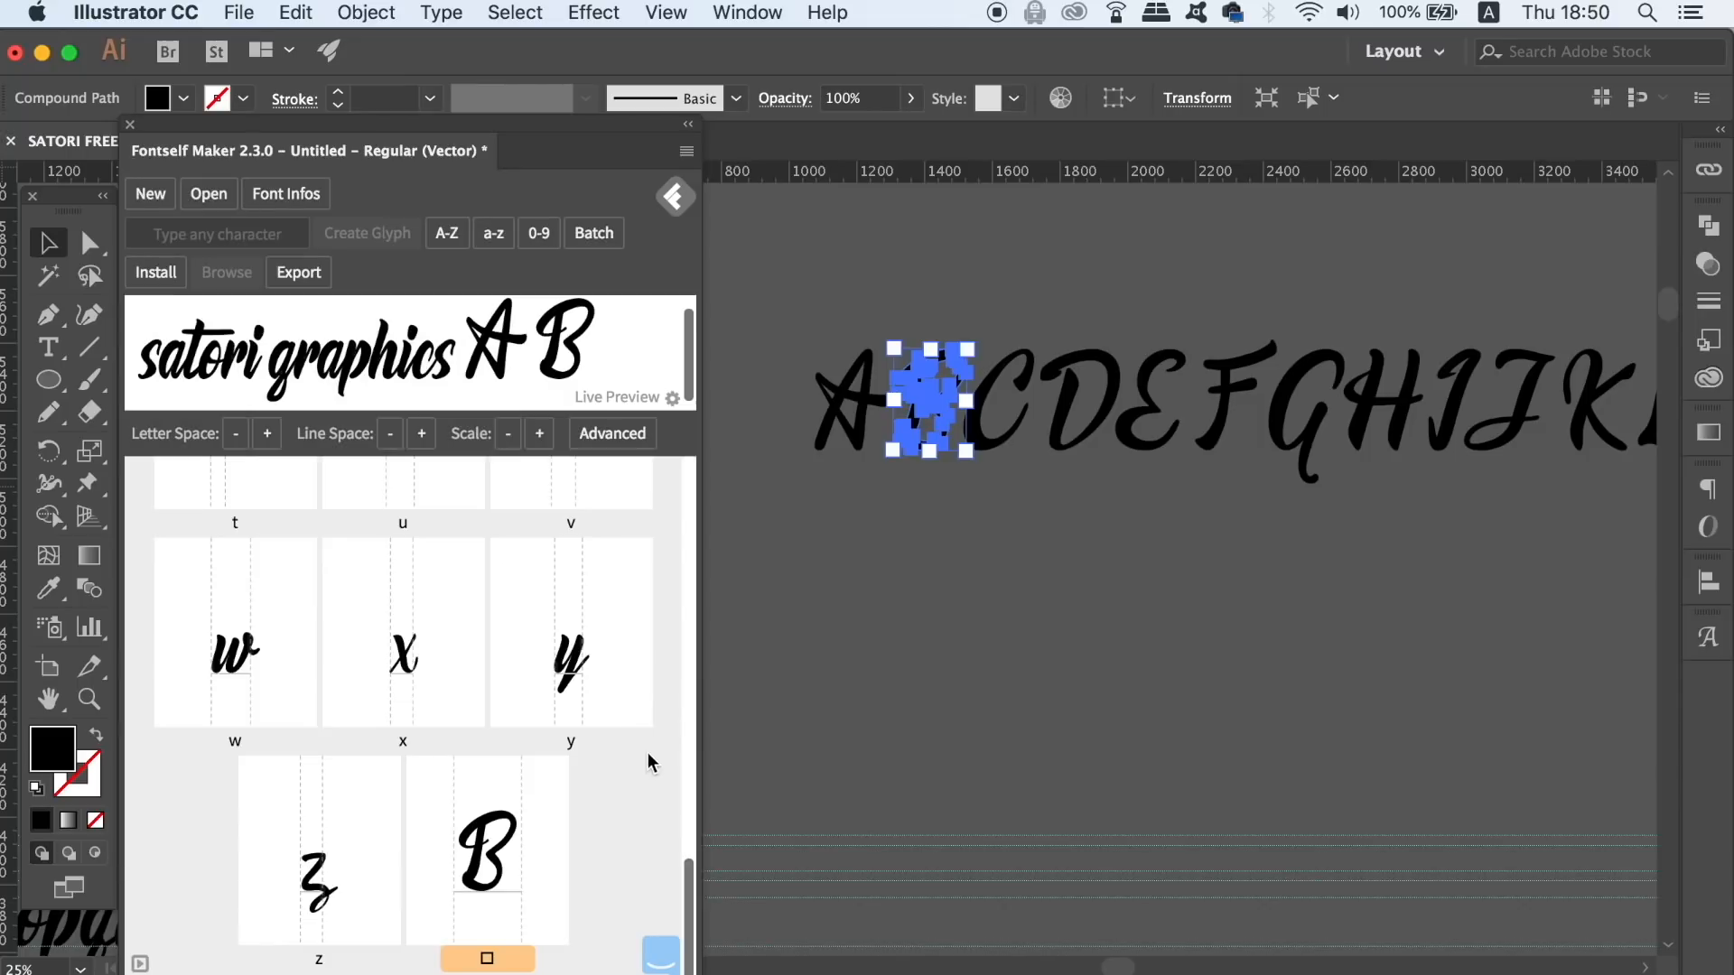
click(479, 957)
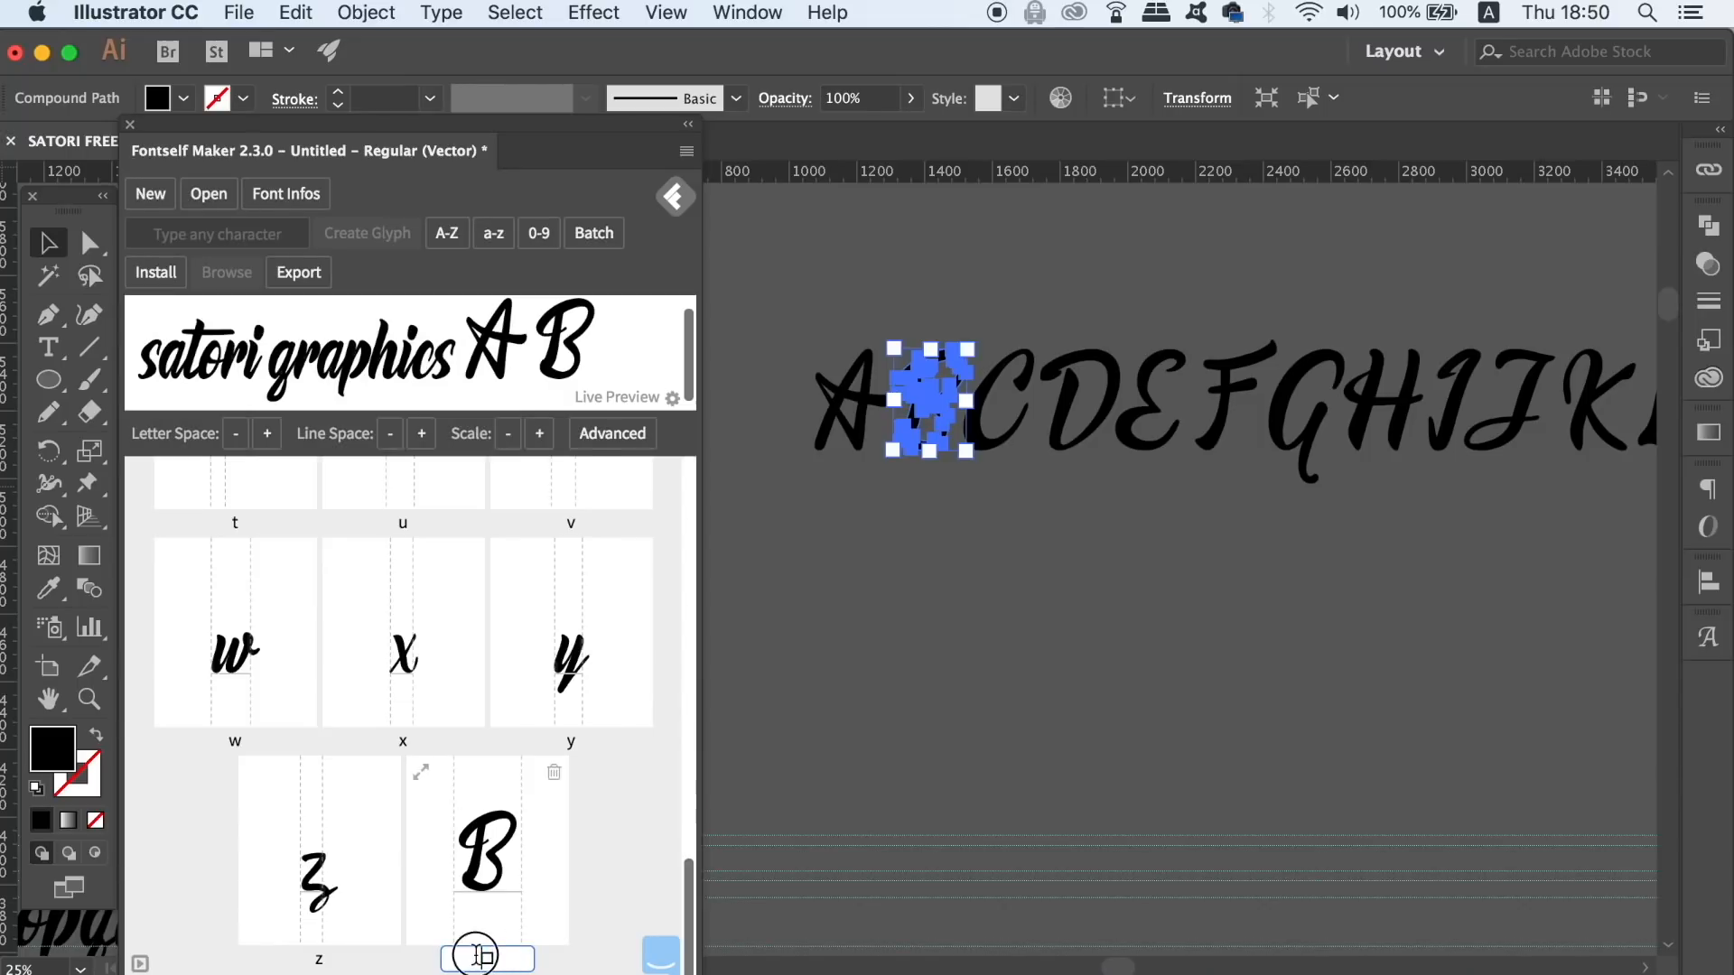
text(B)
key(Return)
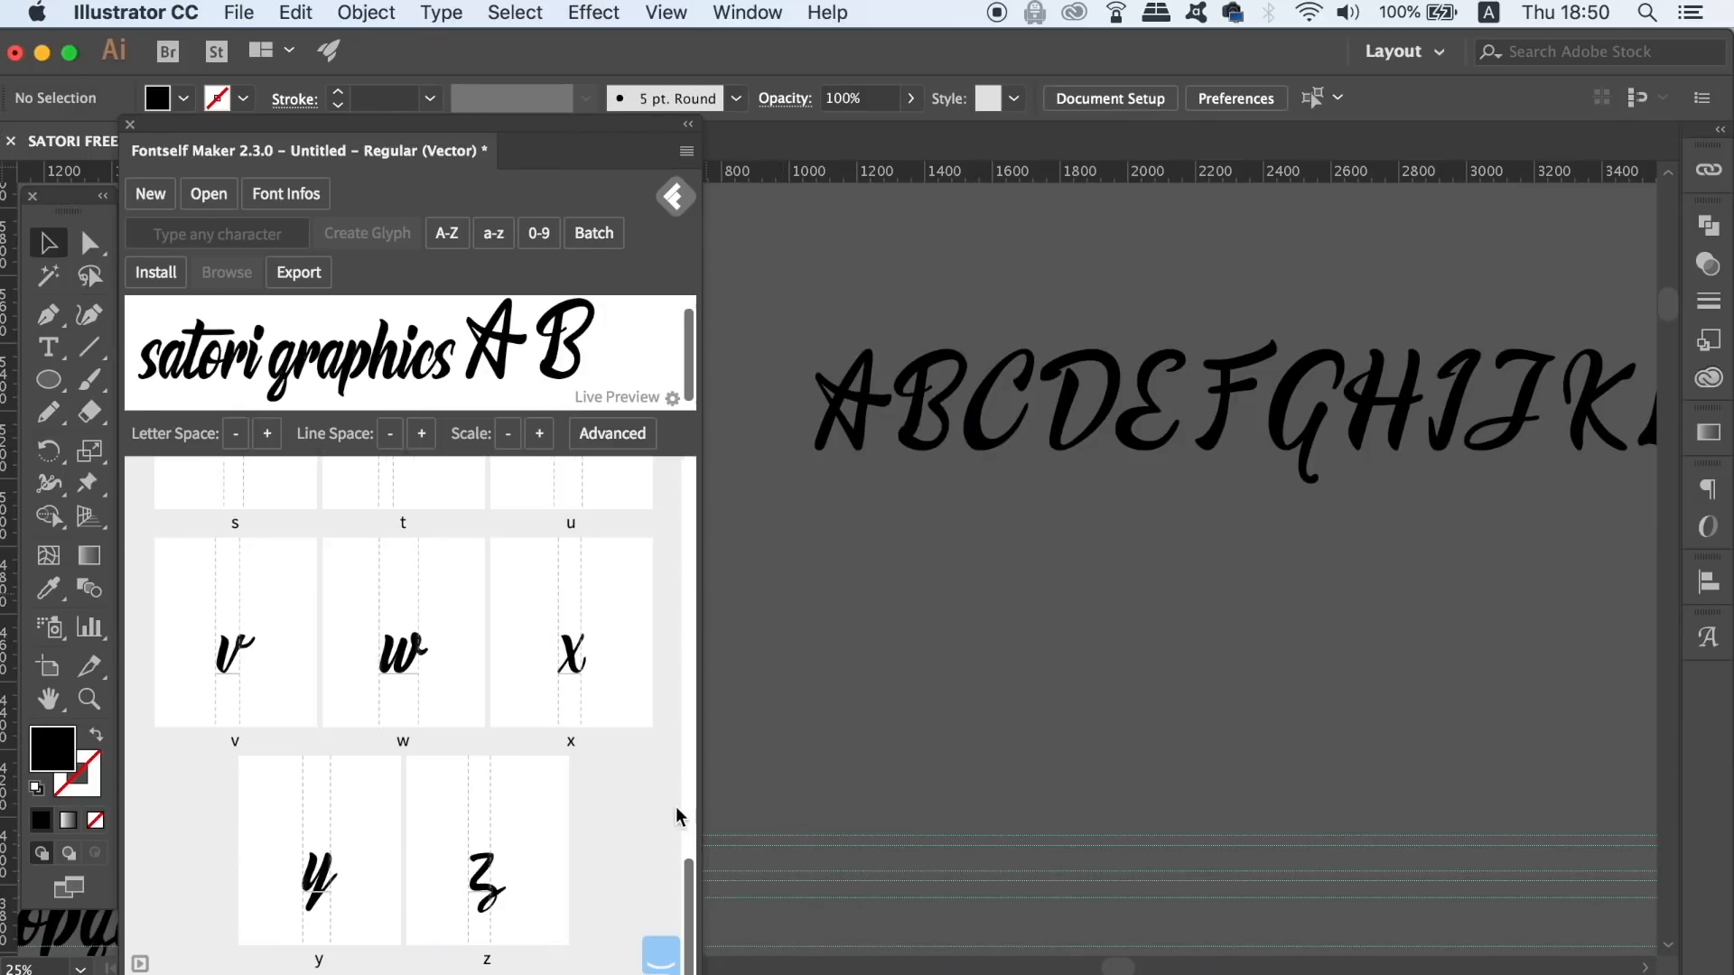
- Enter "Satori Graphics" as the live preview text and return from the glyph "C" to the glyph overview
drag(686, 872, 696, 464)
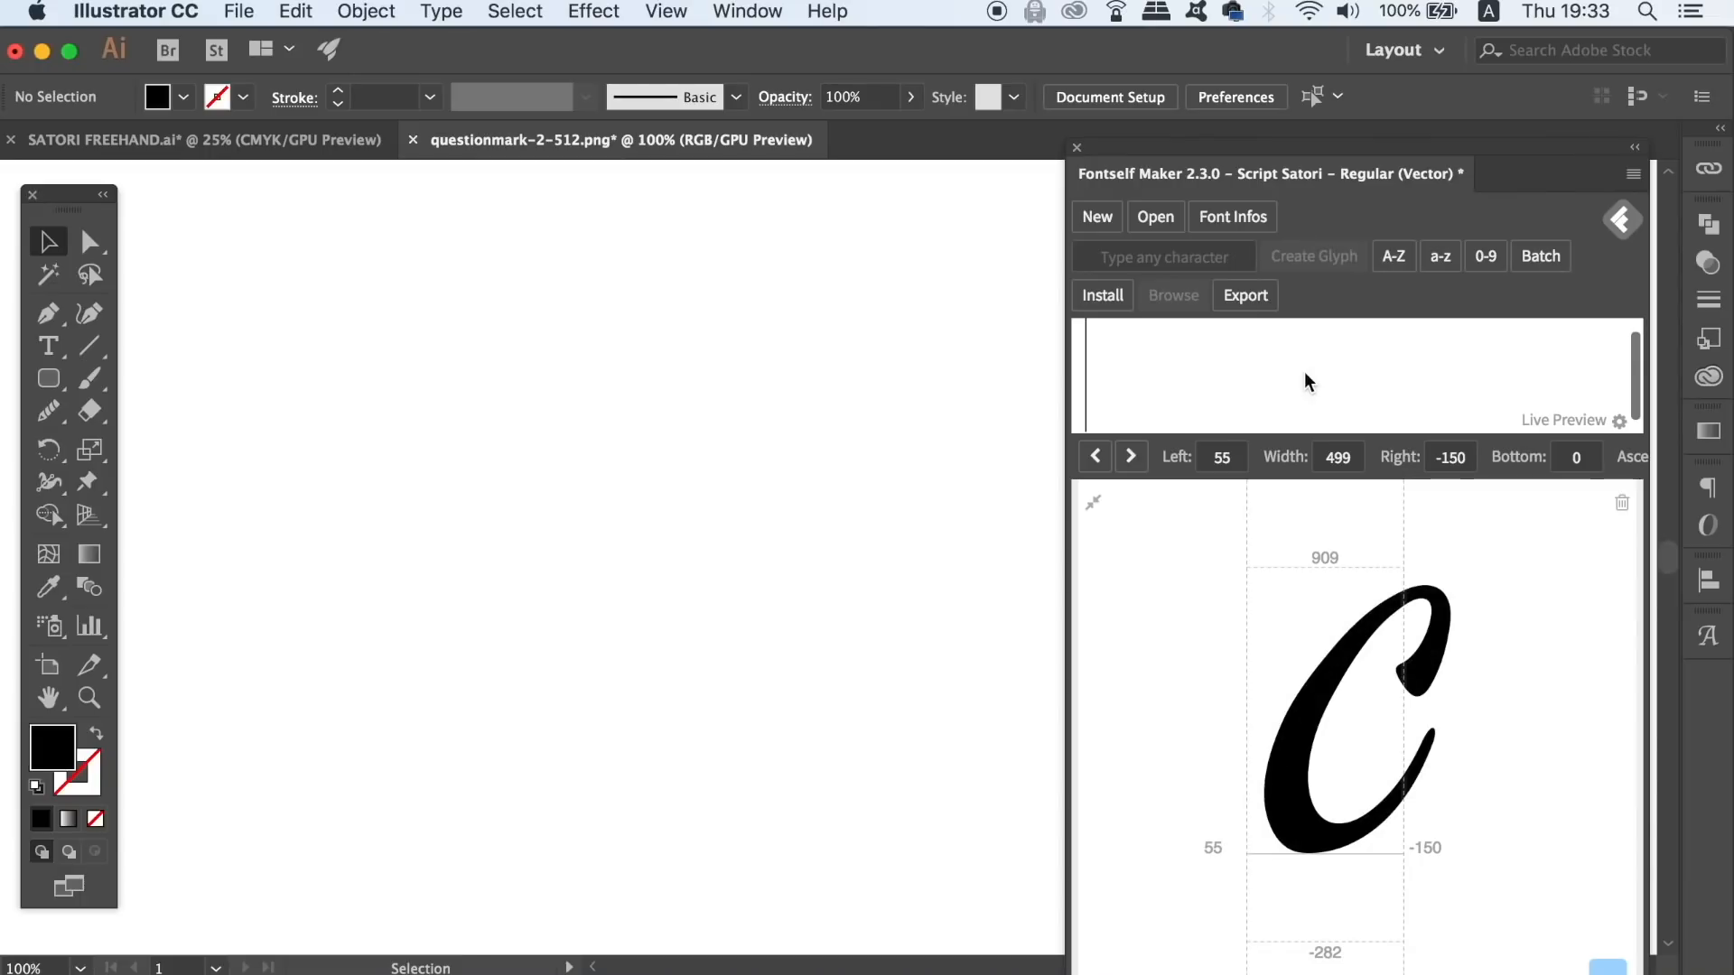
text(S)
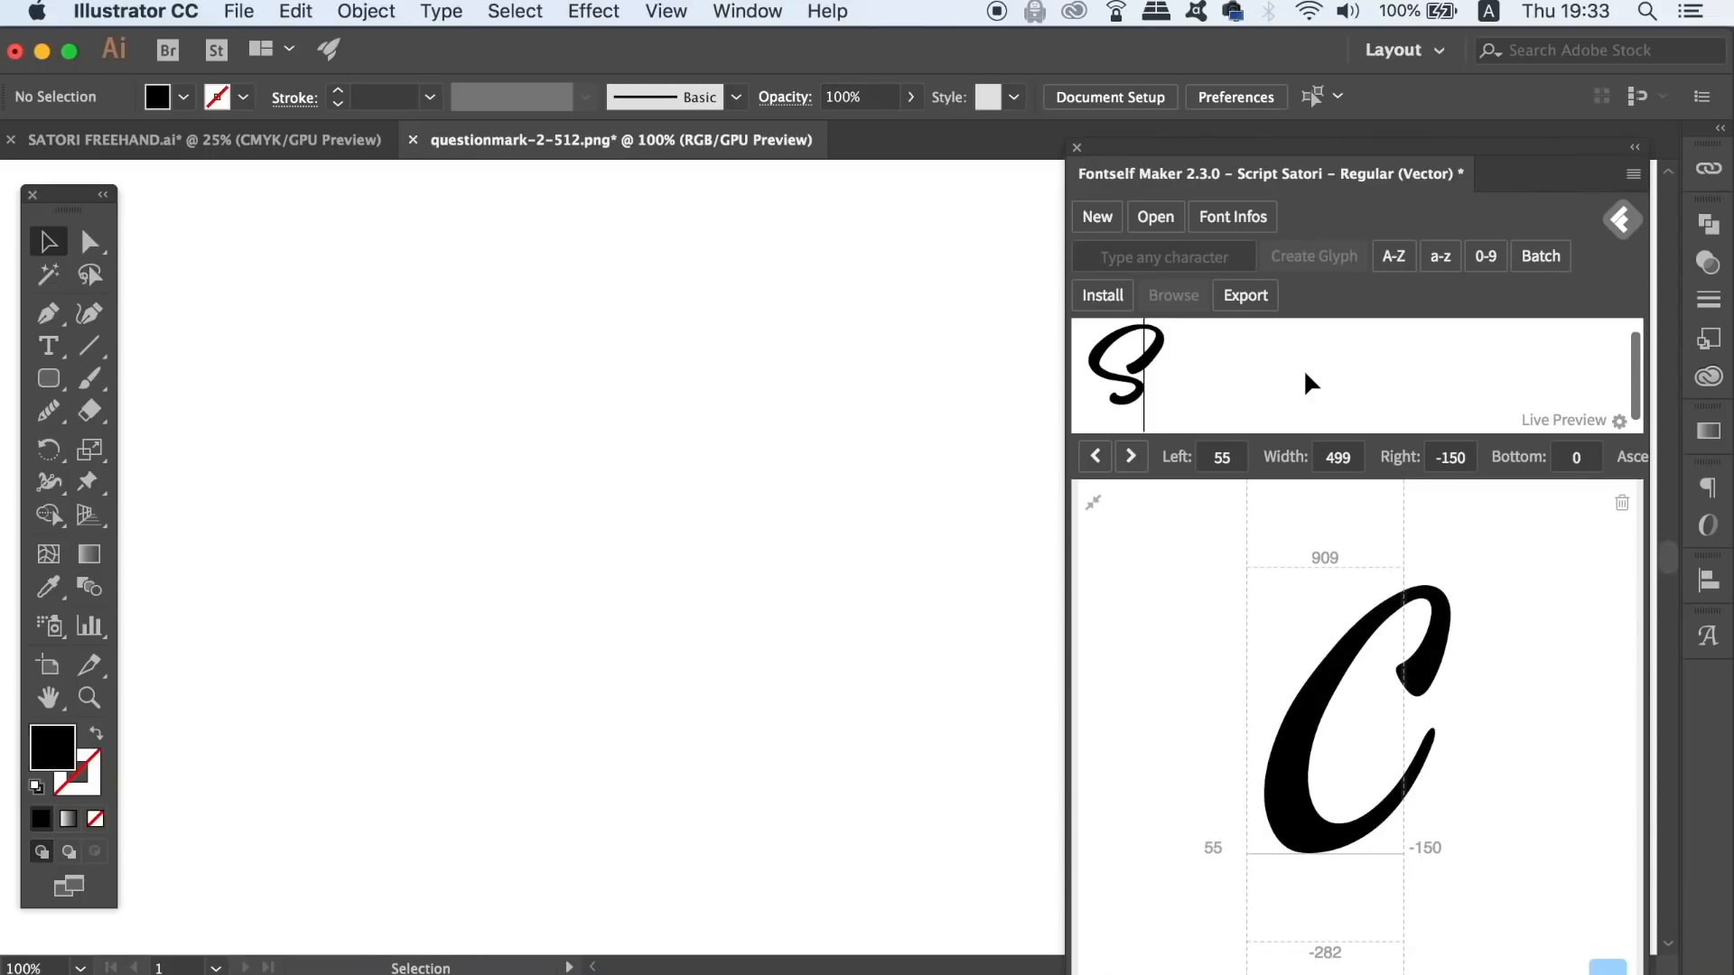
text(atori Graphics)
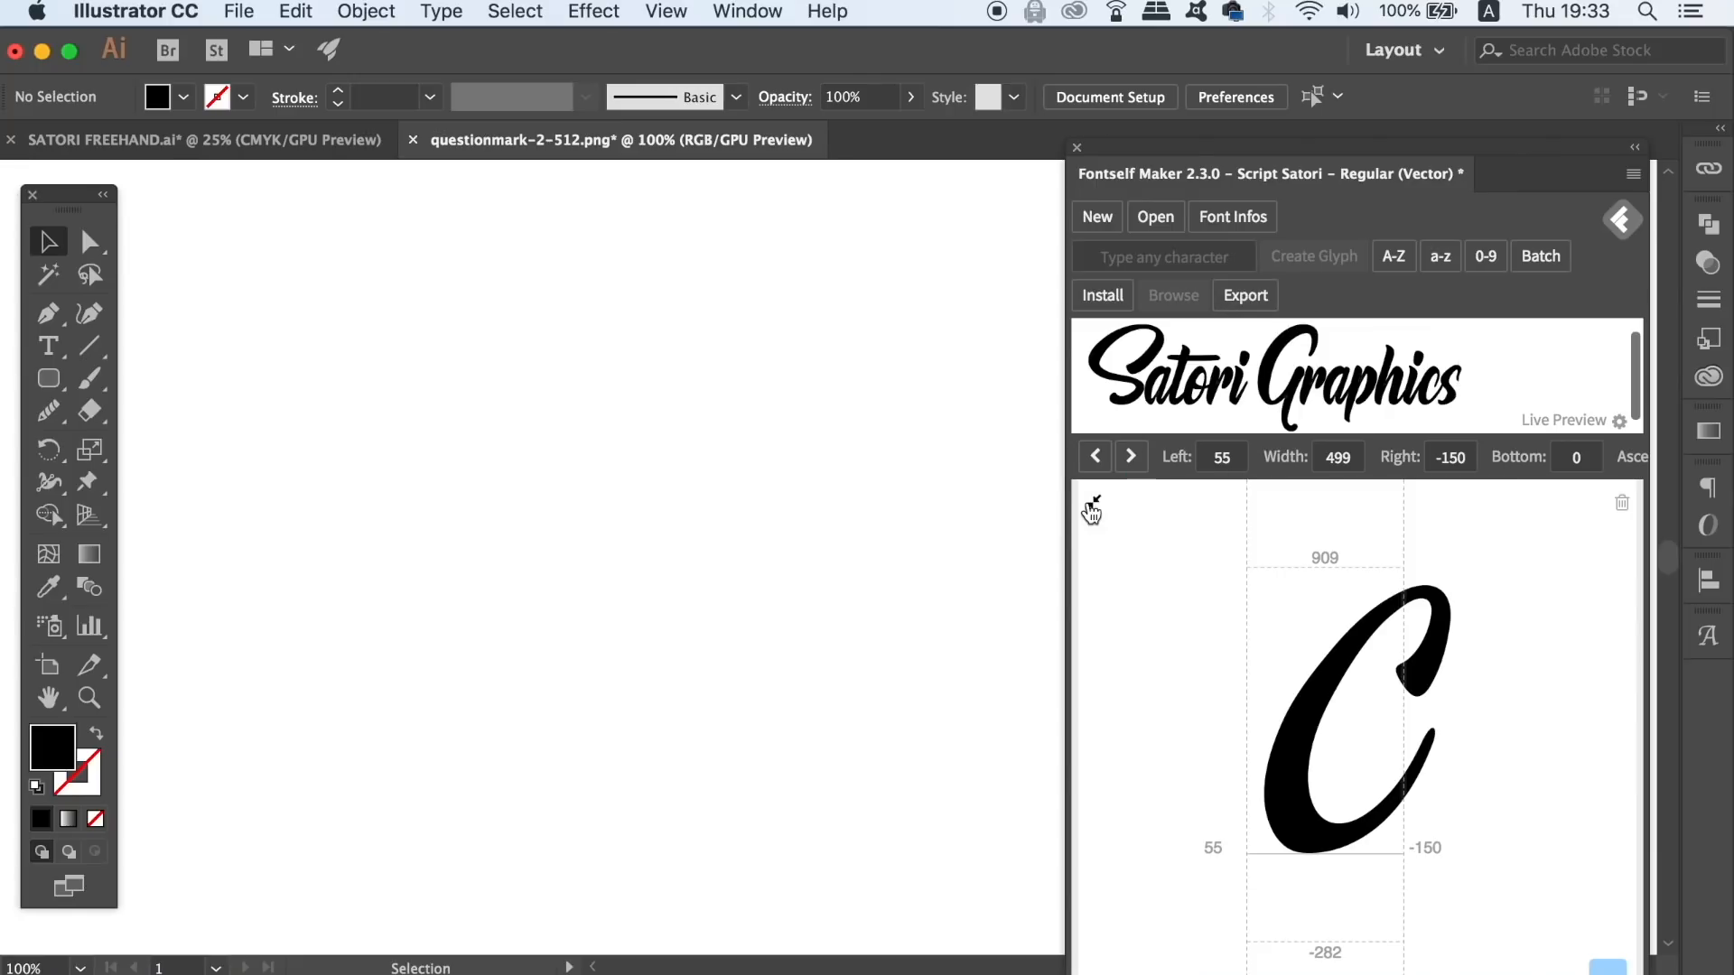
click(1093, 502)
scroll(1636, 560, up, 3)
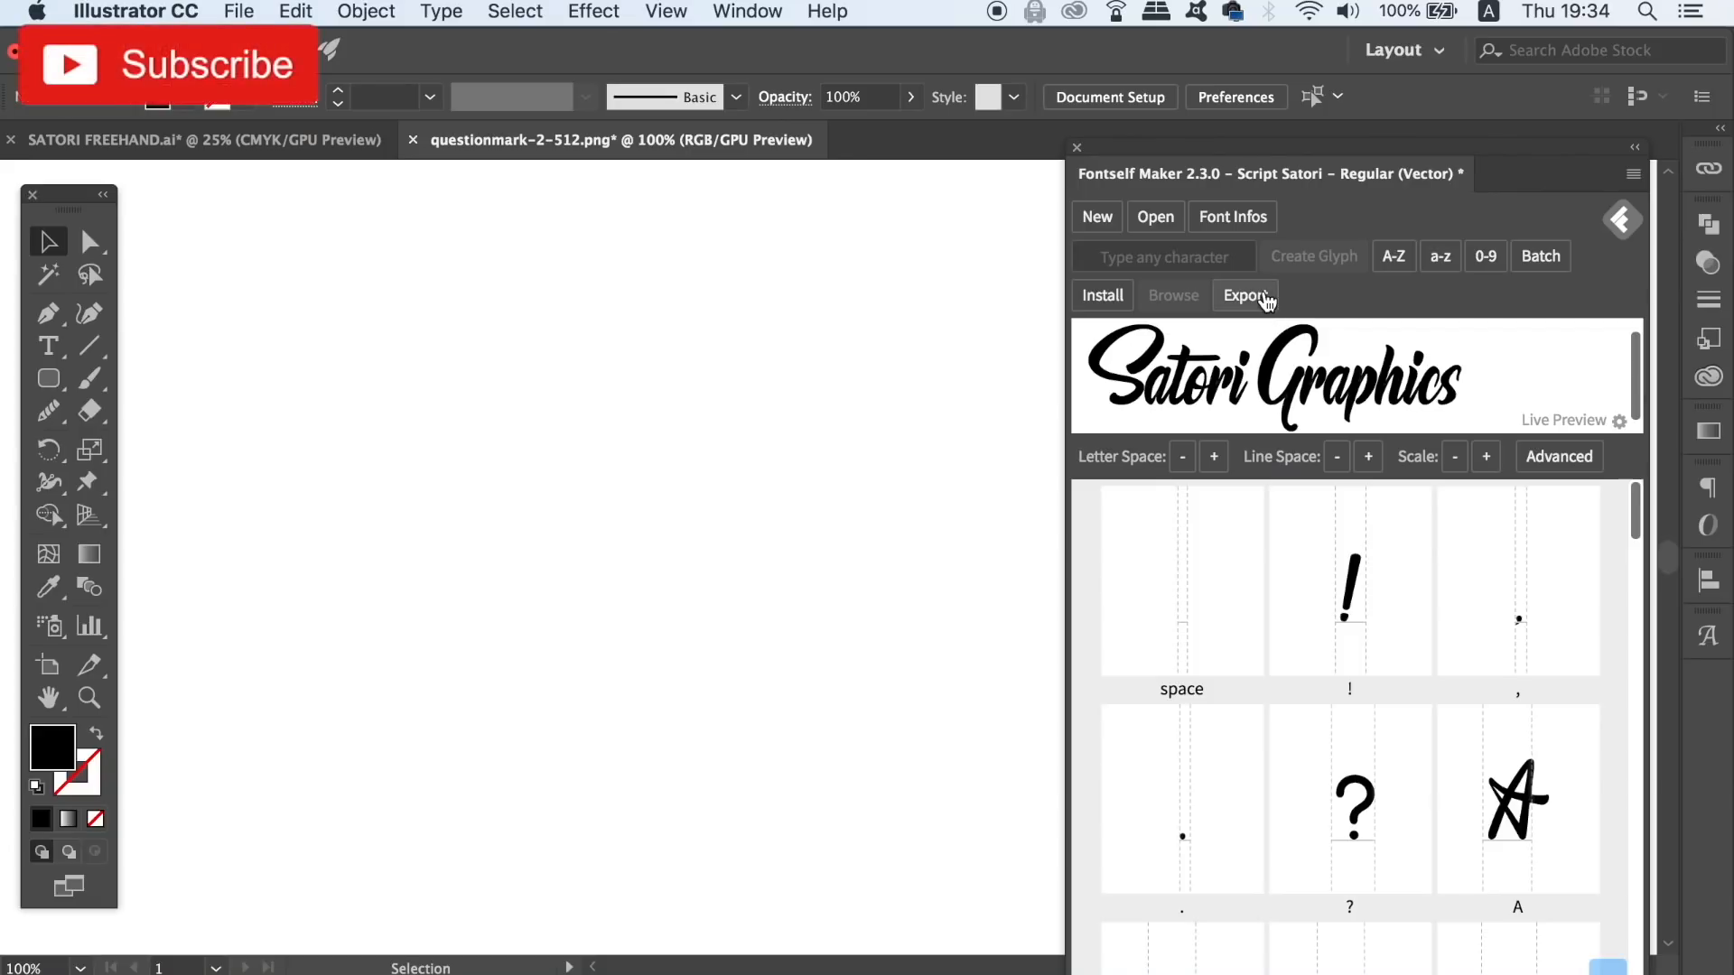
- Export the font to the Desktop as ScriptSatori.otf, replacing the existing file
click(1247, 296)
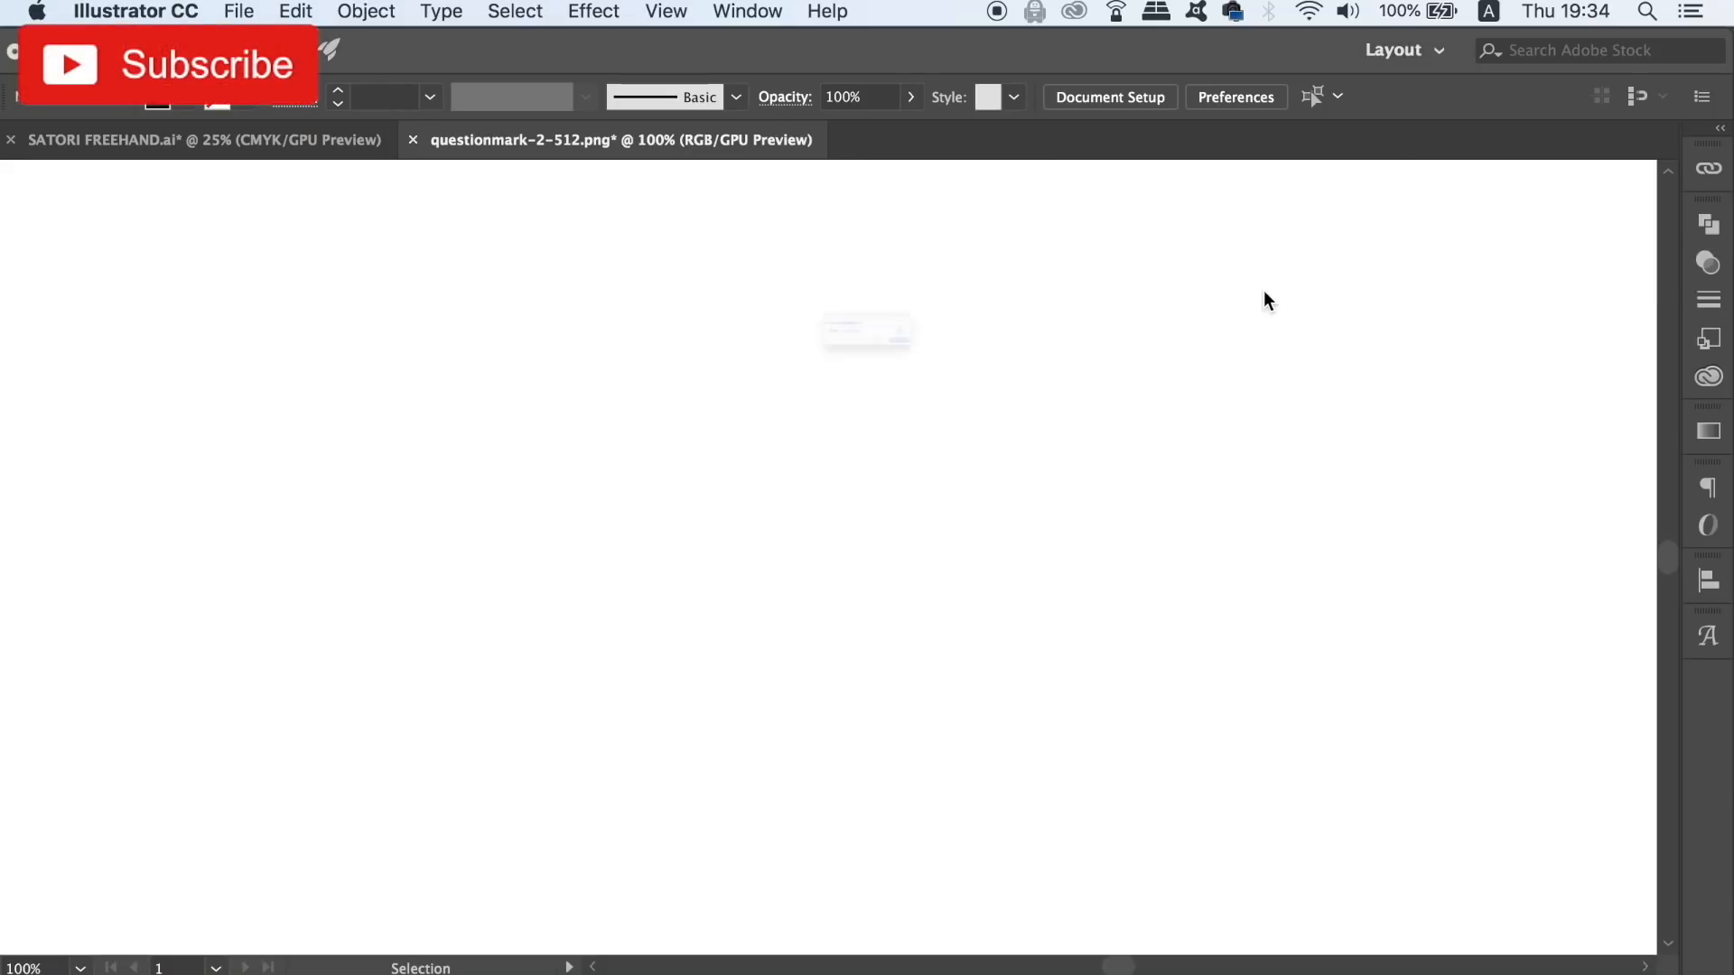
click(1048, 401)
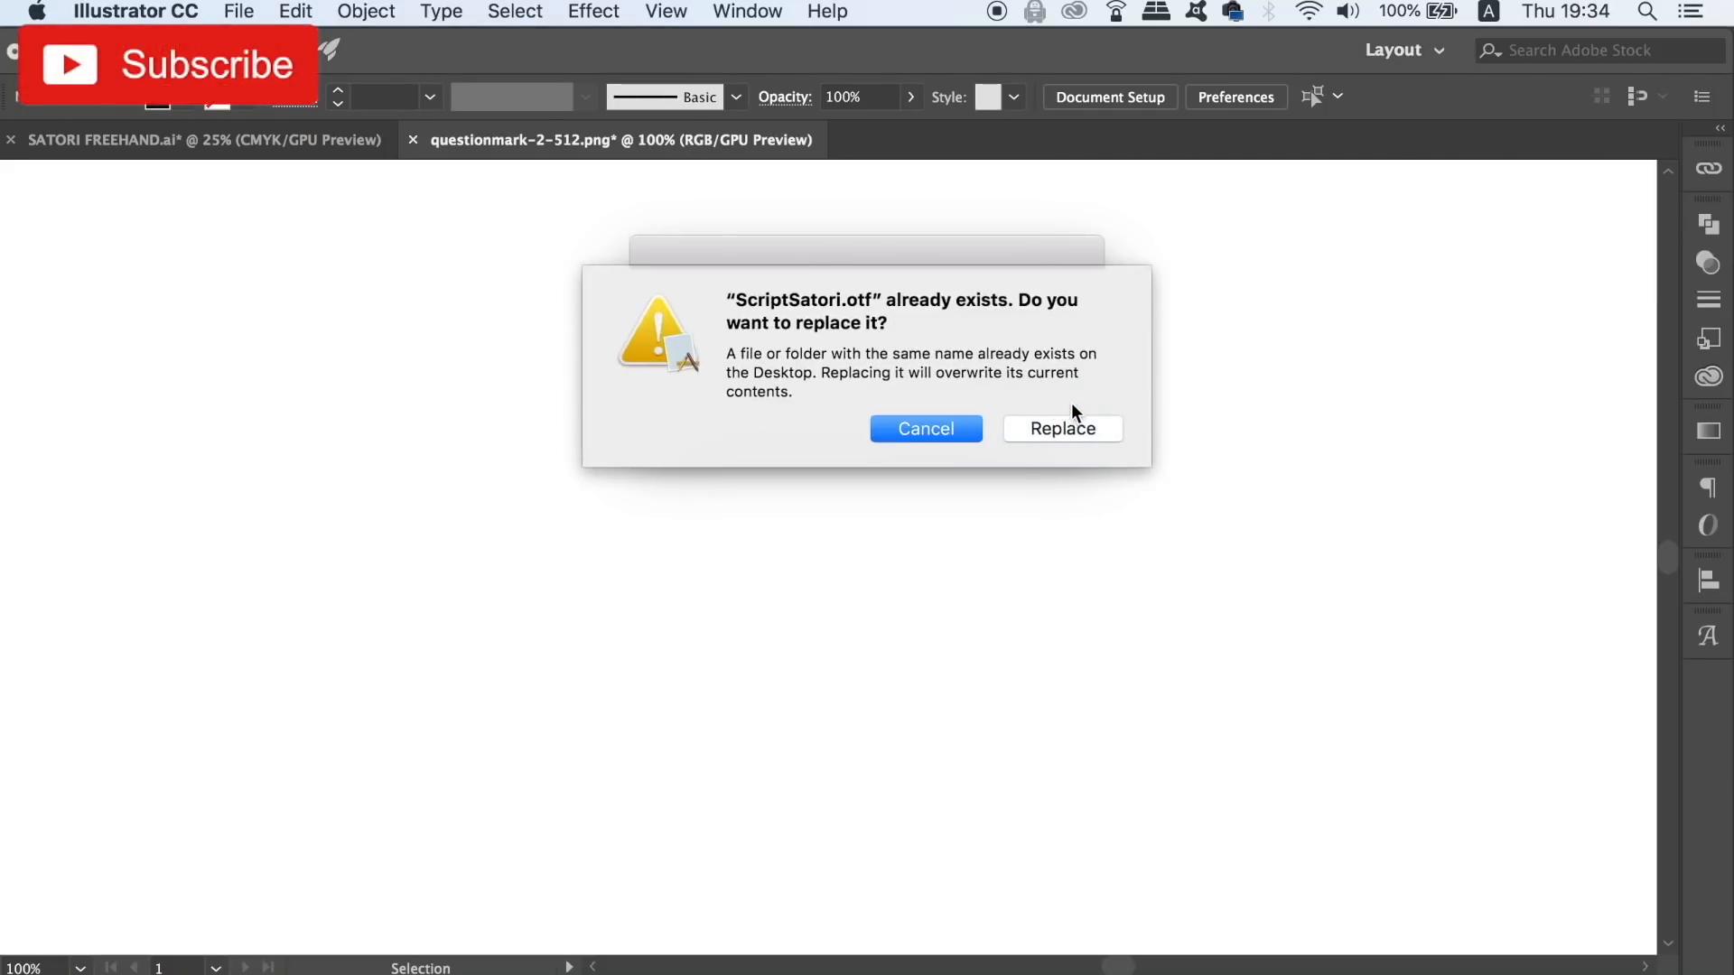
click(1073, 422)
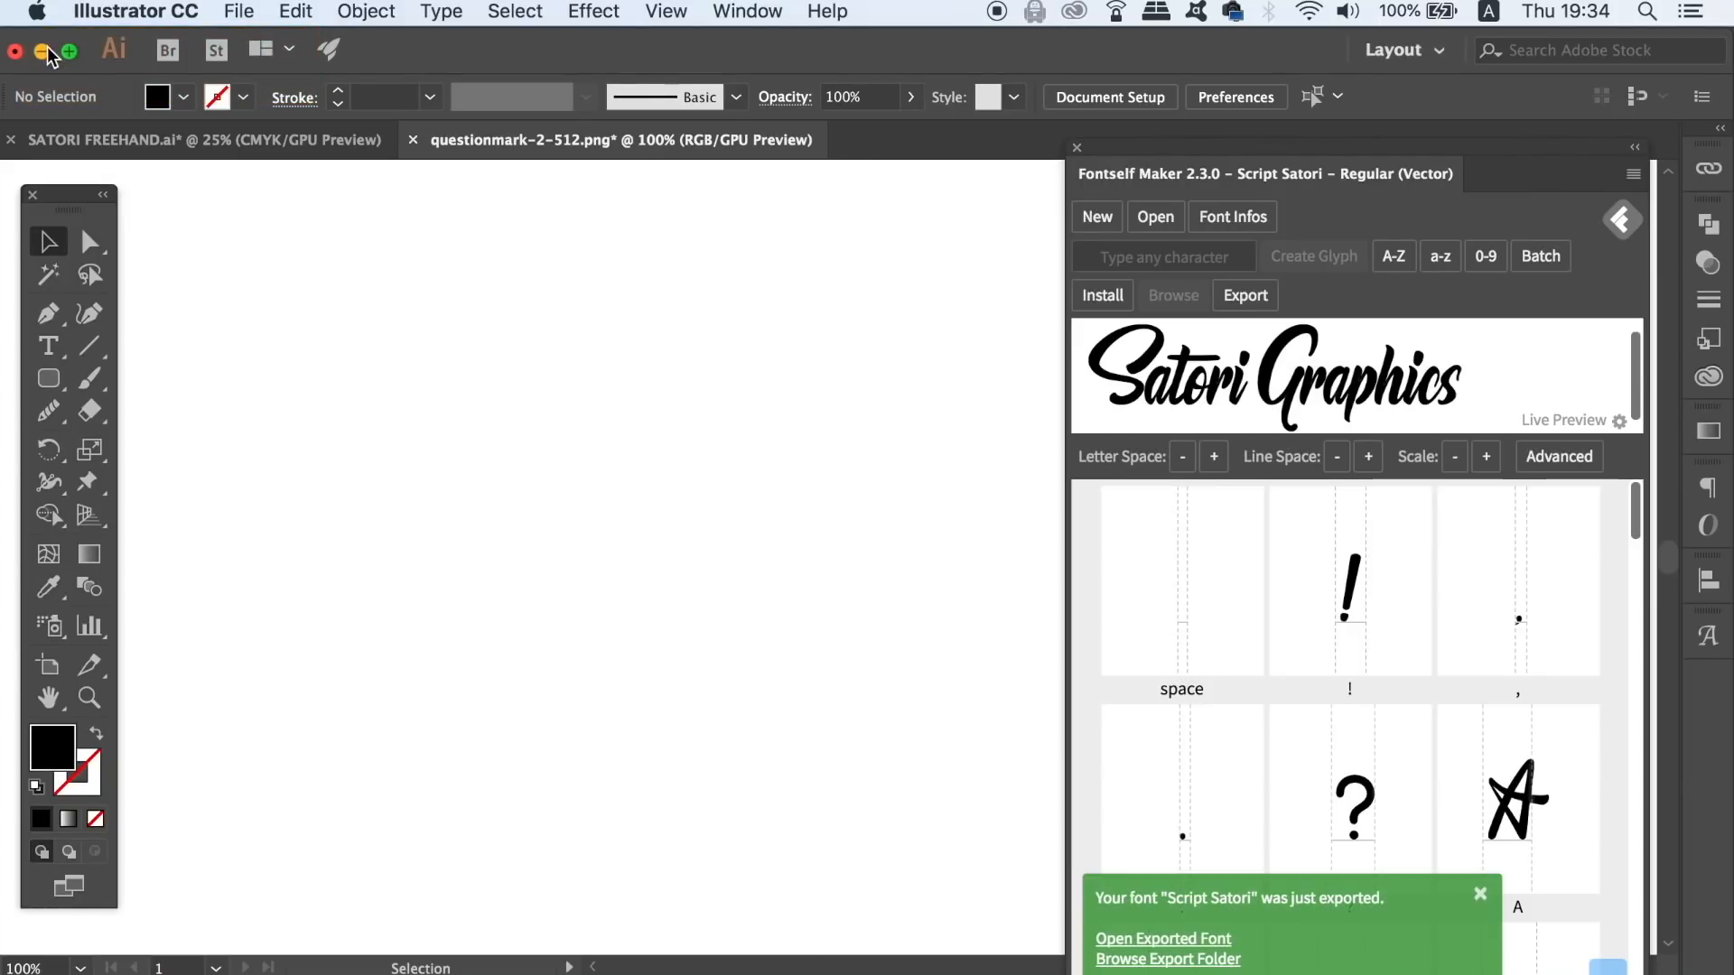
- Switch to the desktop, install ScriptSatori.otf into the User fonts in Font Book, and close Font Book
click(72, 51)
click(41, 45)
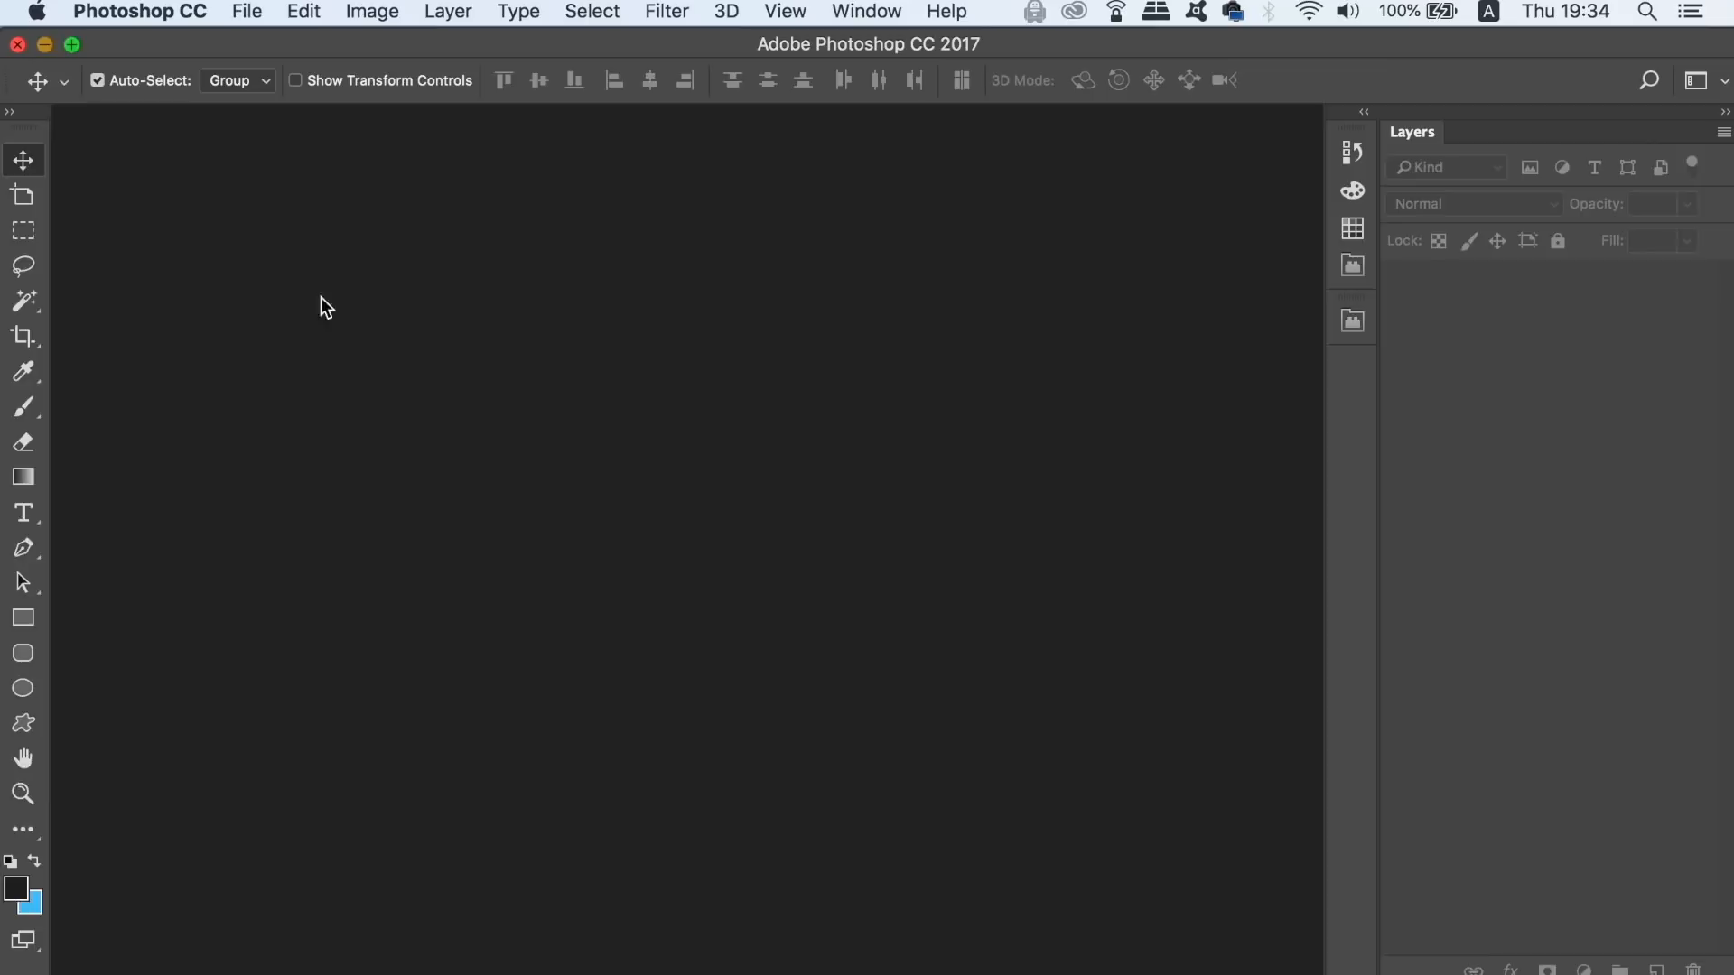
click(482, 377)
click(1445, 361)
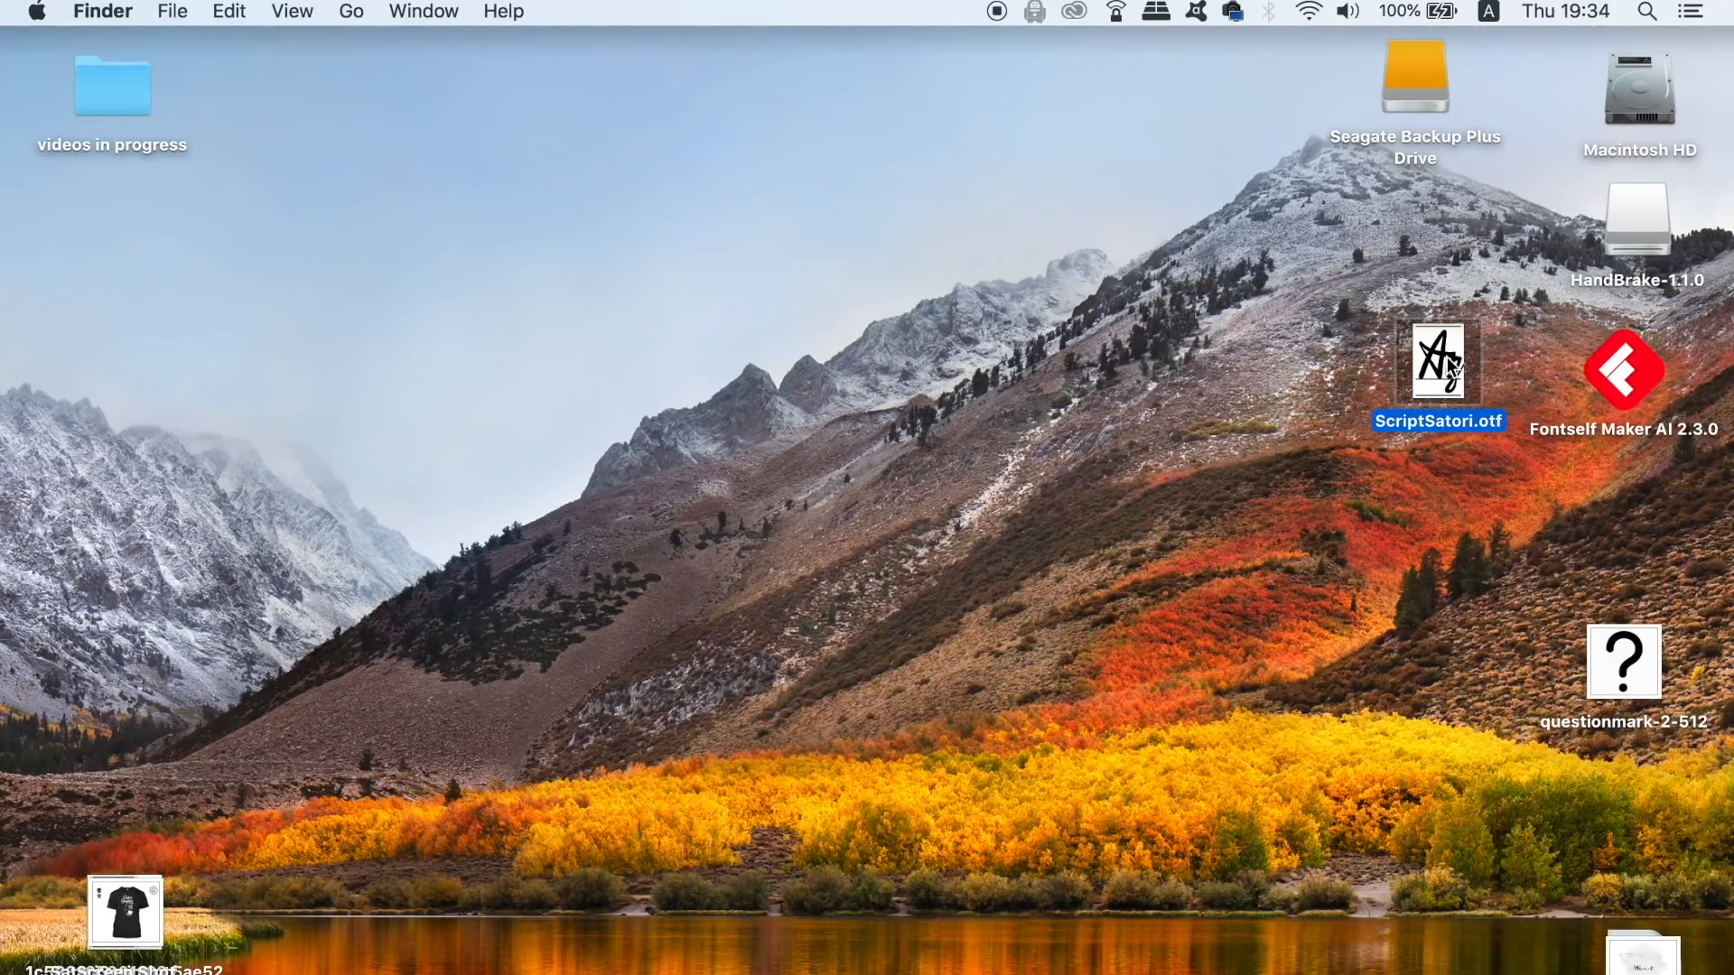
drag(1447, 356, 345, 415)
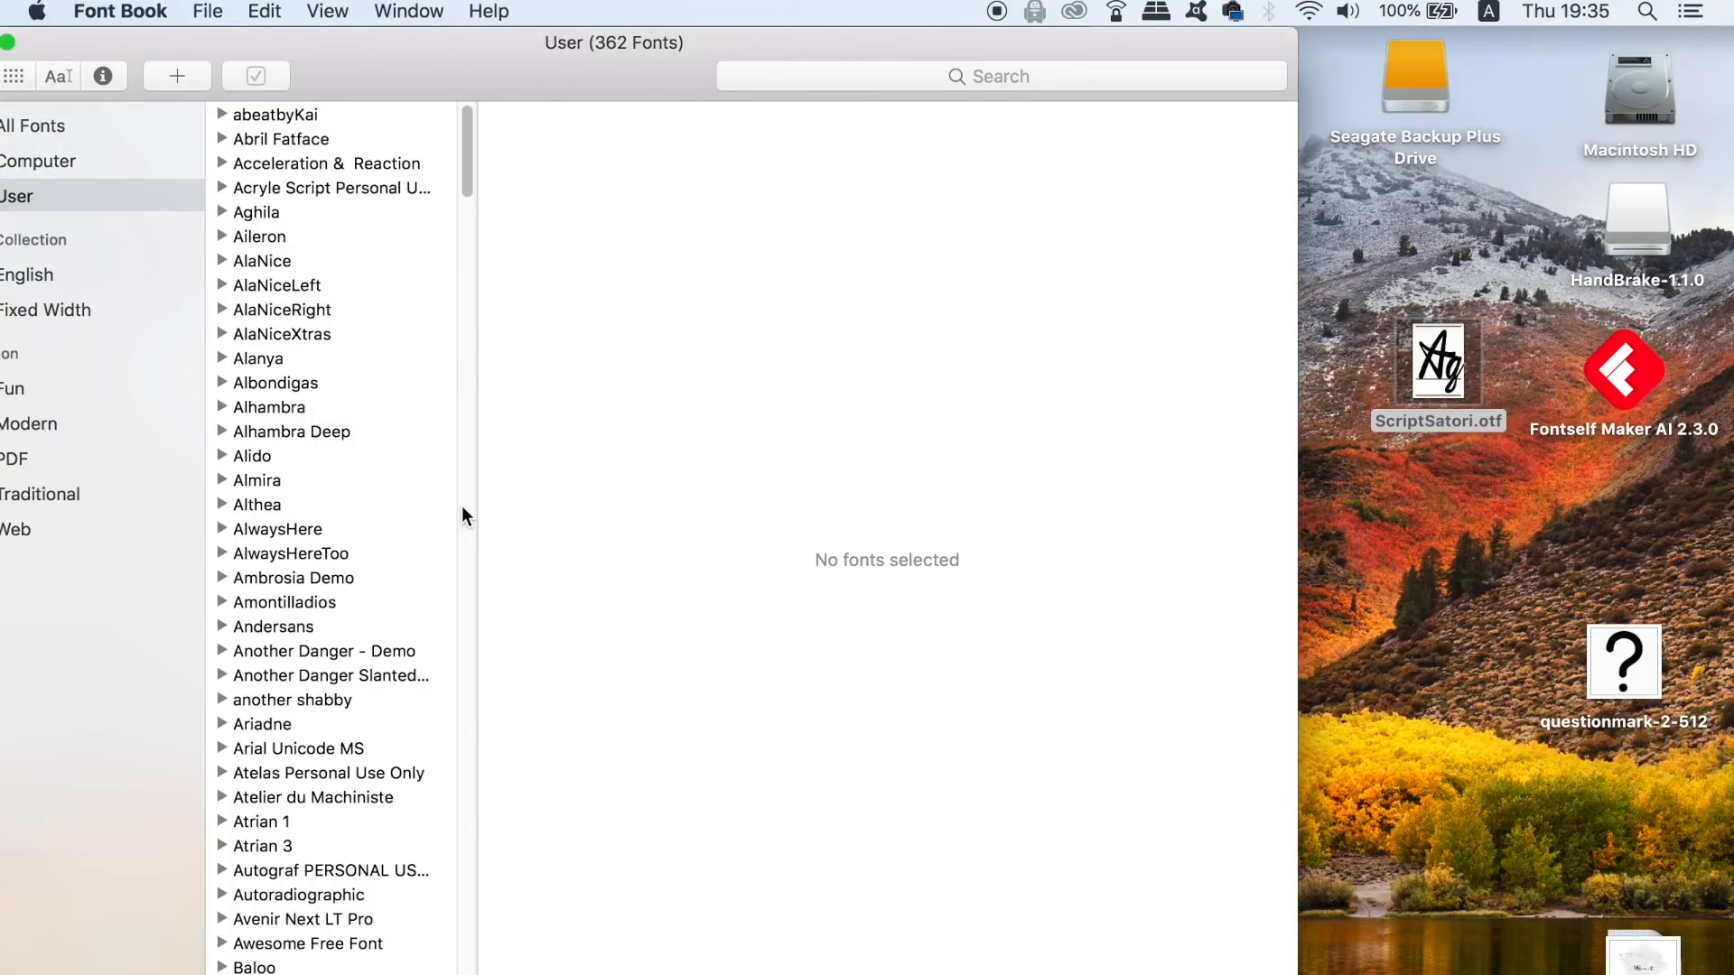
drag(497, 67, 710, 67)
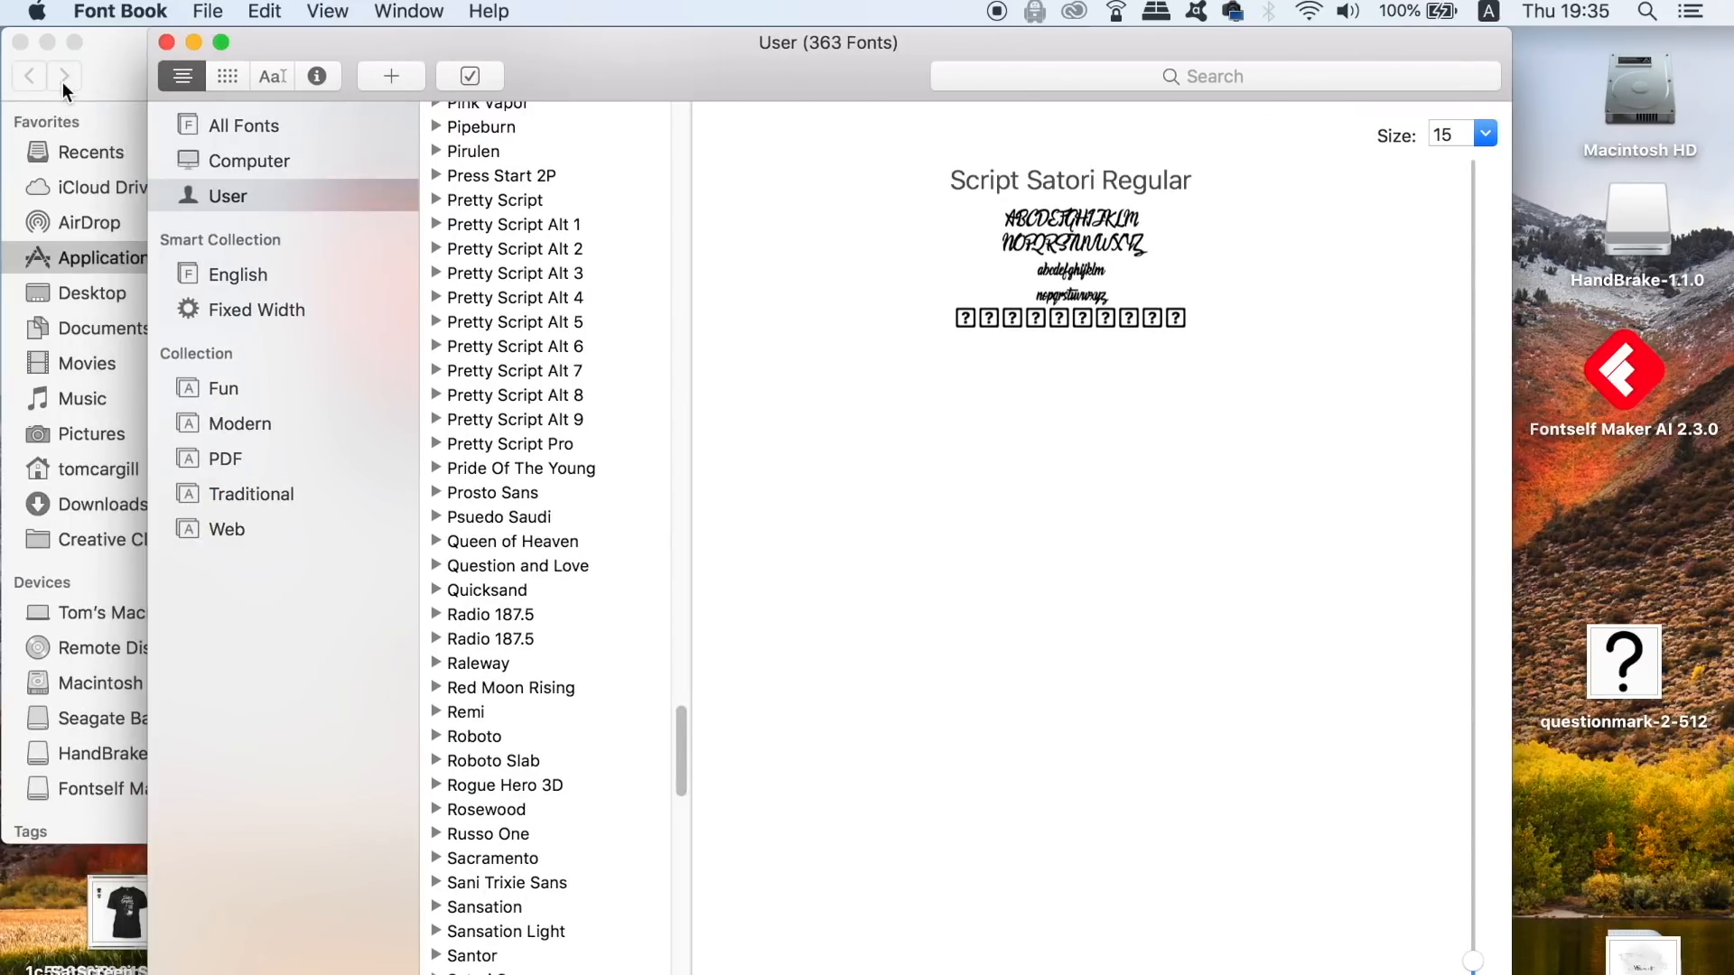
click(167, 42)
- Switch back to Illustrator and add the text "Check out my new font!" in Script Satori Regular on the blank canvas
click(795, 944)
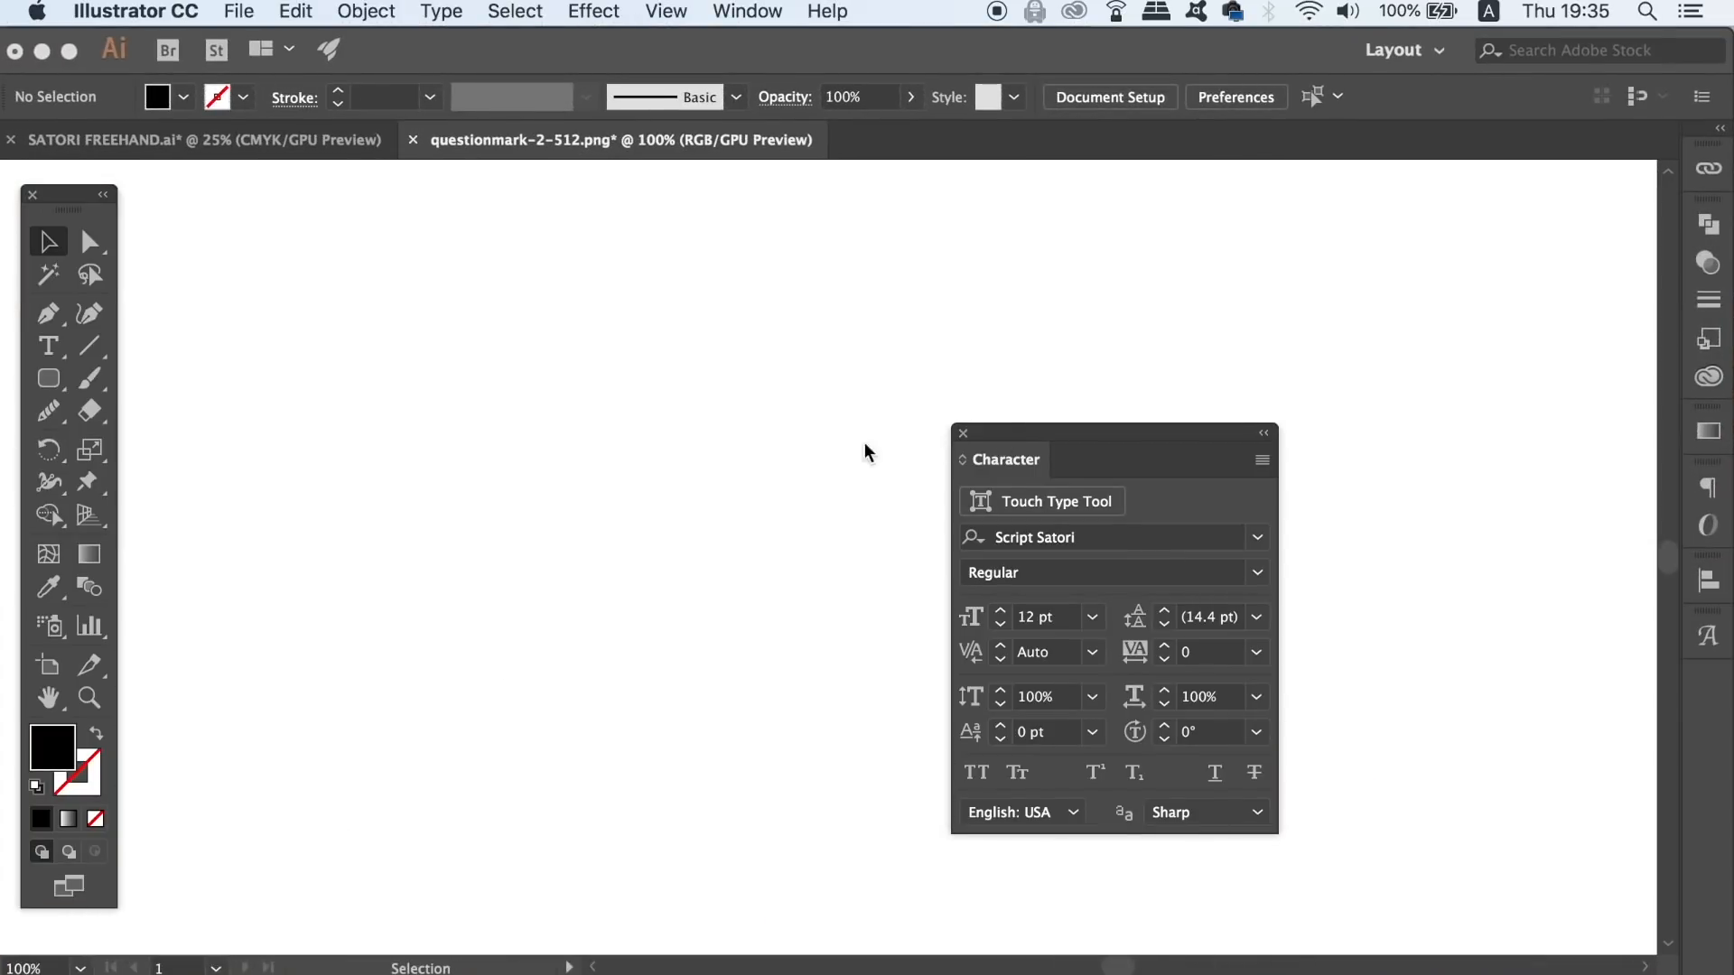
key(t)
click(555, 467)
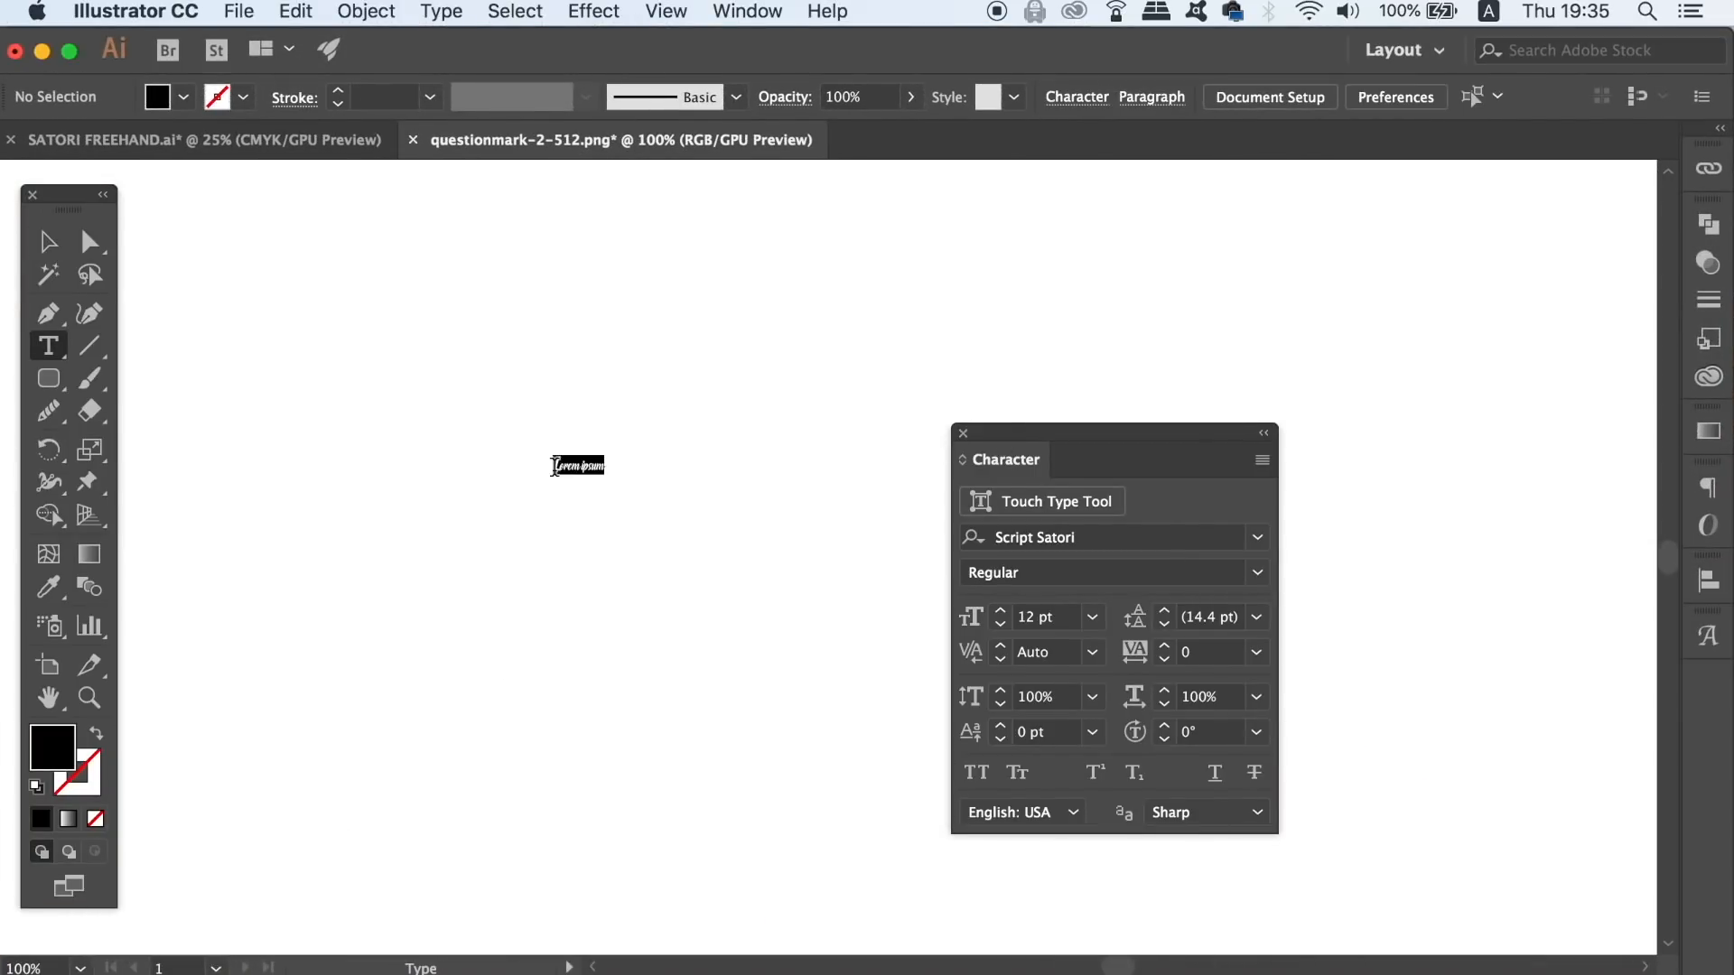
key(BackSpace)
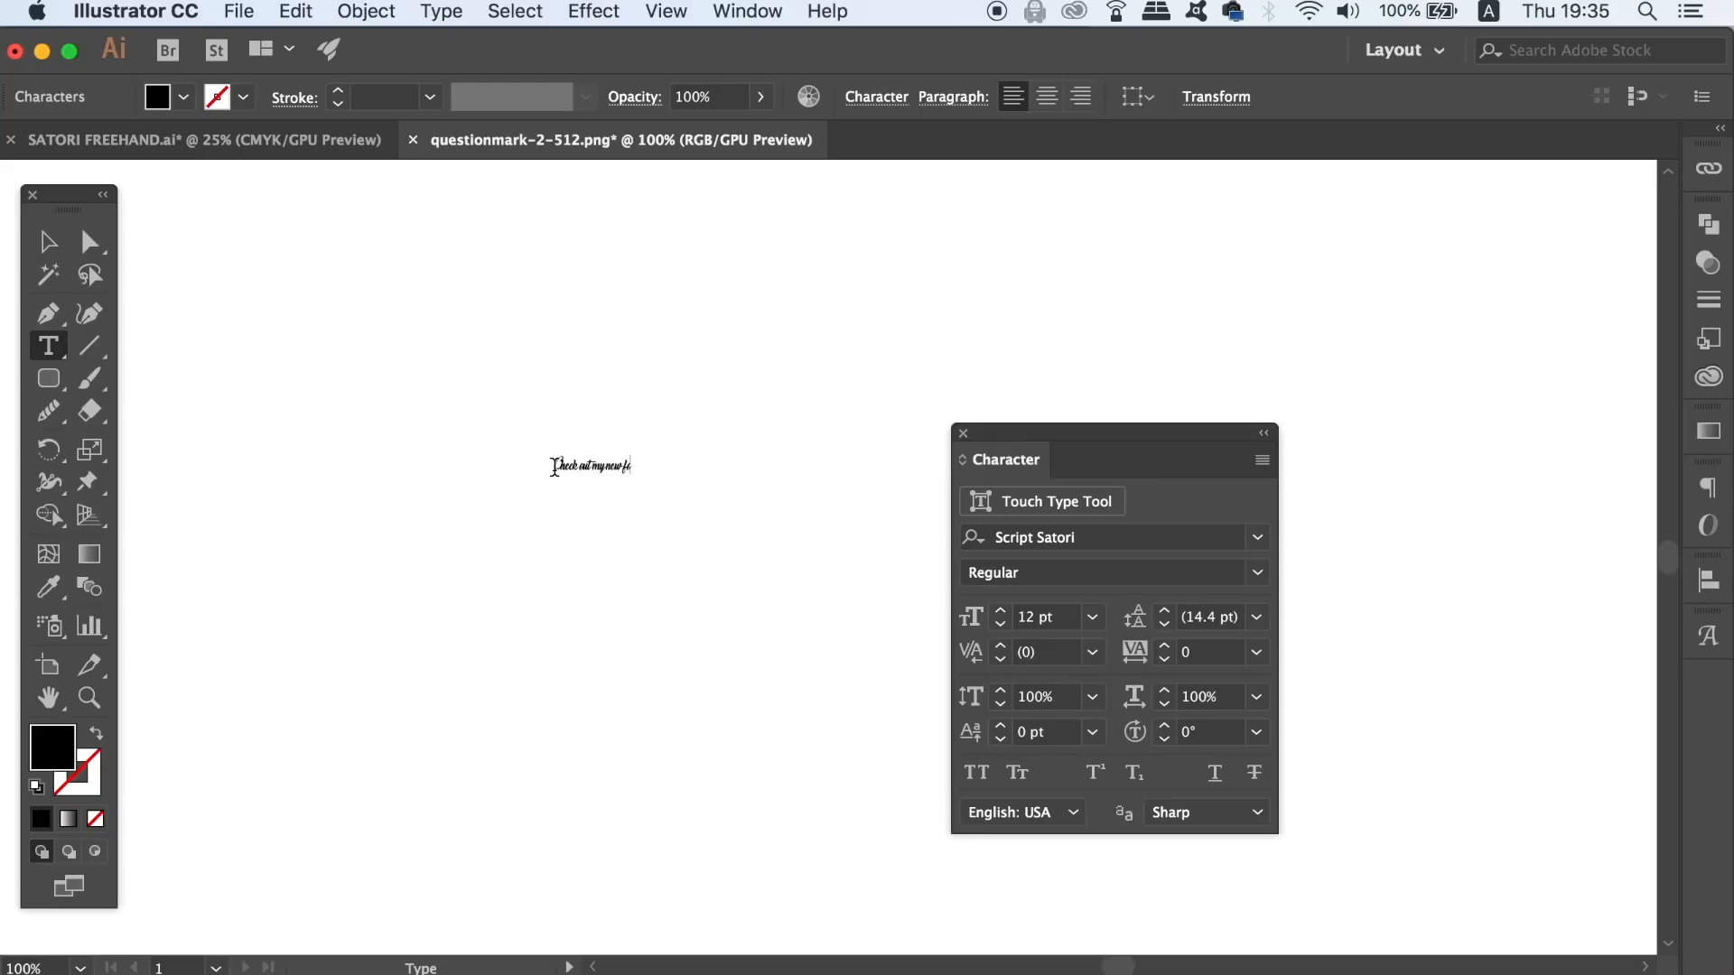
- Enlarge the "Check out my new font!" text several times over, move it up and to the left, and deselect it
click(49, 241)
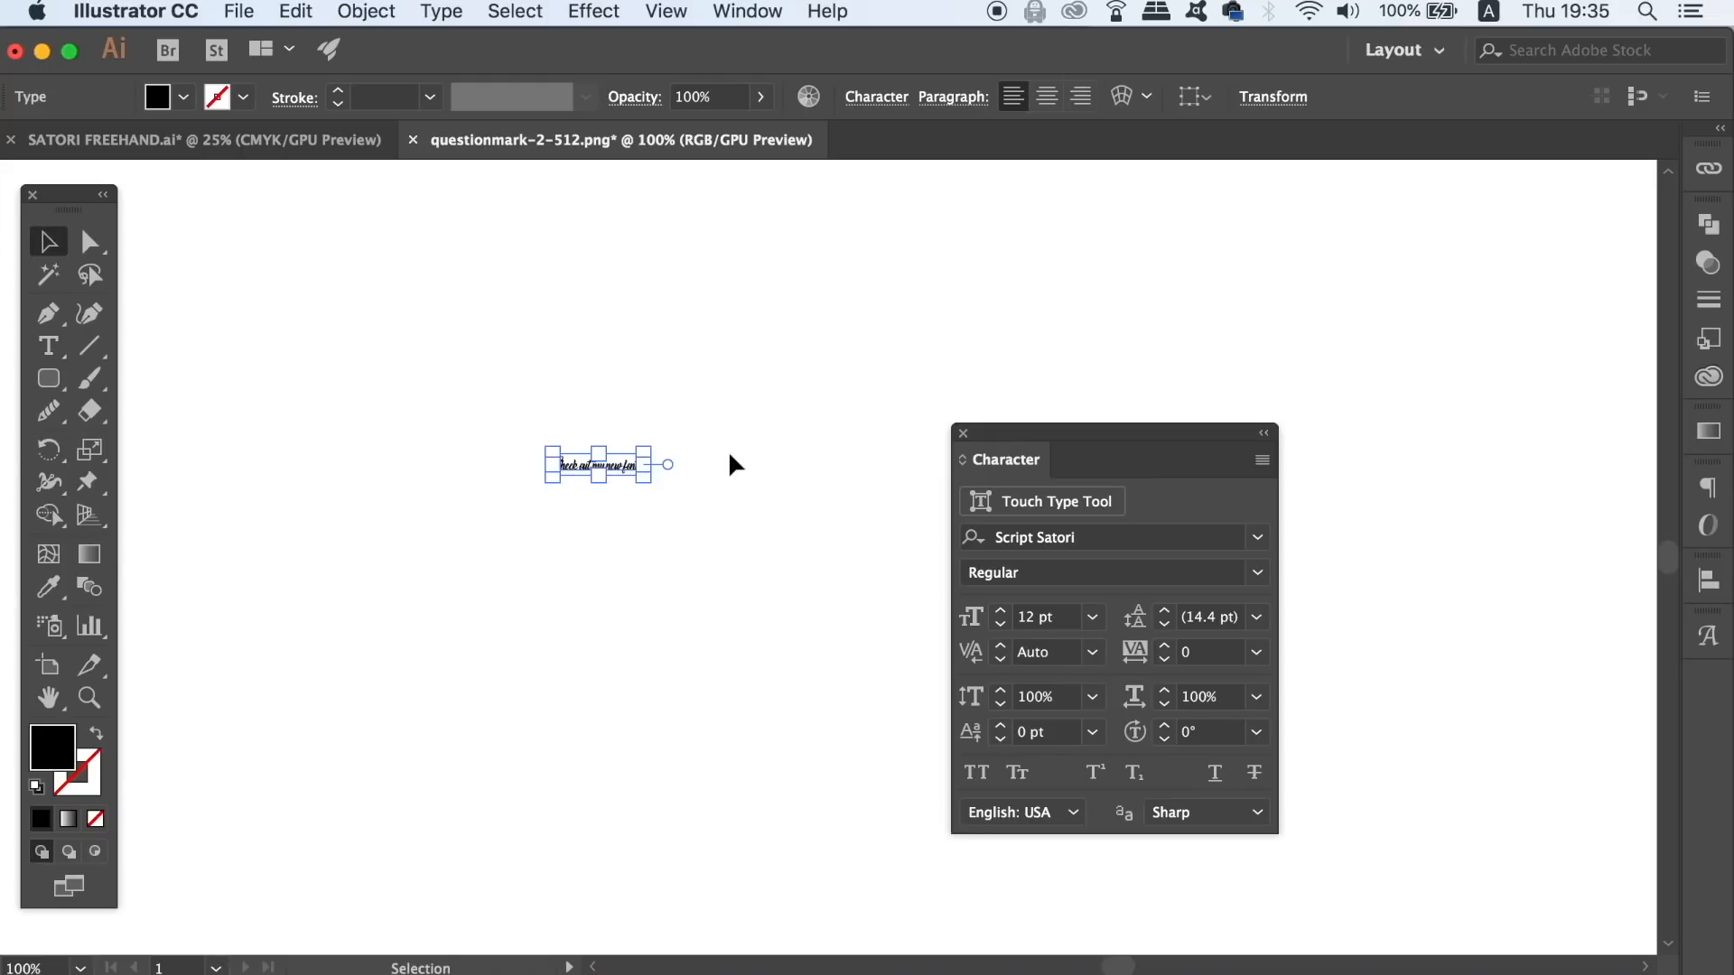
drag(645, 495, 1075, 728)
drag(847, 486, 689, 384)
click(767, 605)
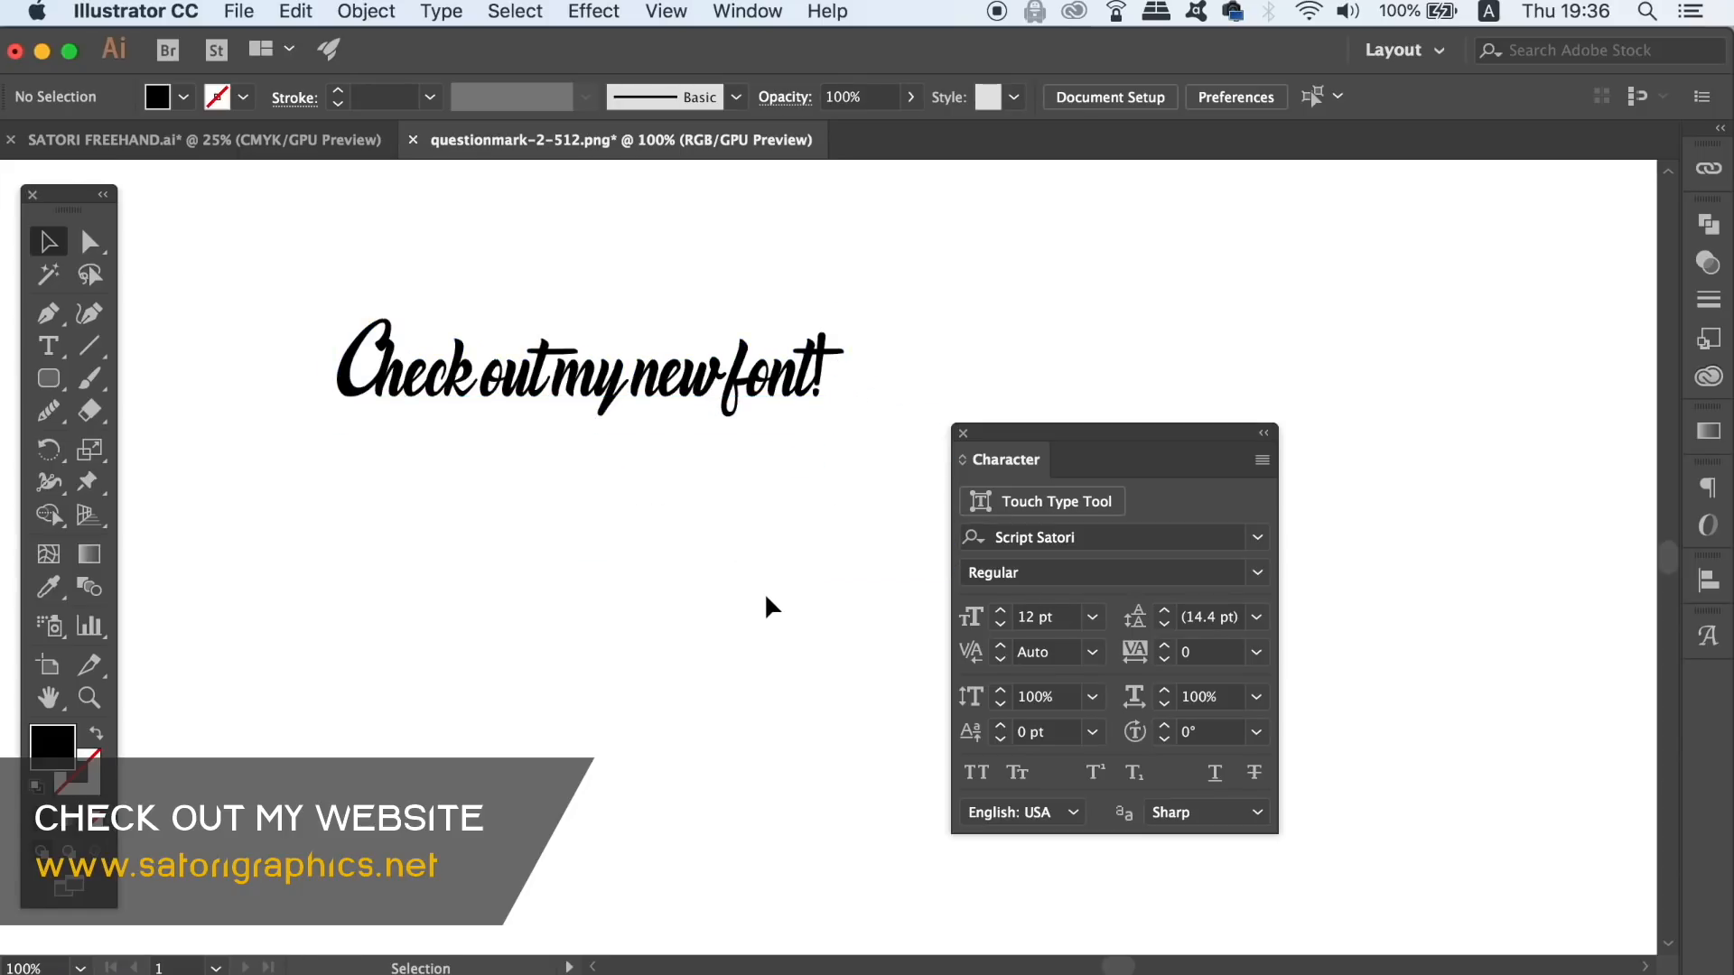